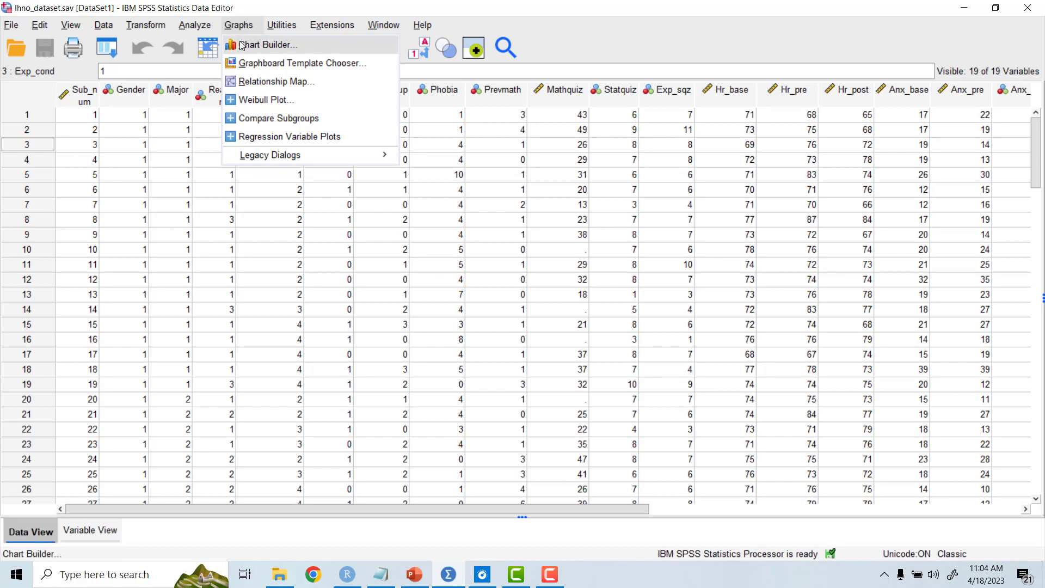
Step: Create a simple histogram in Chart Builder with Mathquiz100 on the x-axis and output it
{"action": "left_click", "coordinate": [242, 45]}
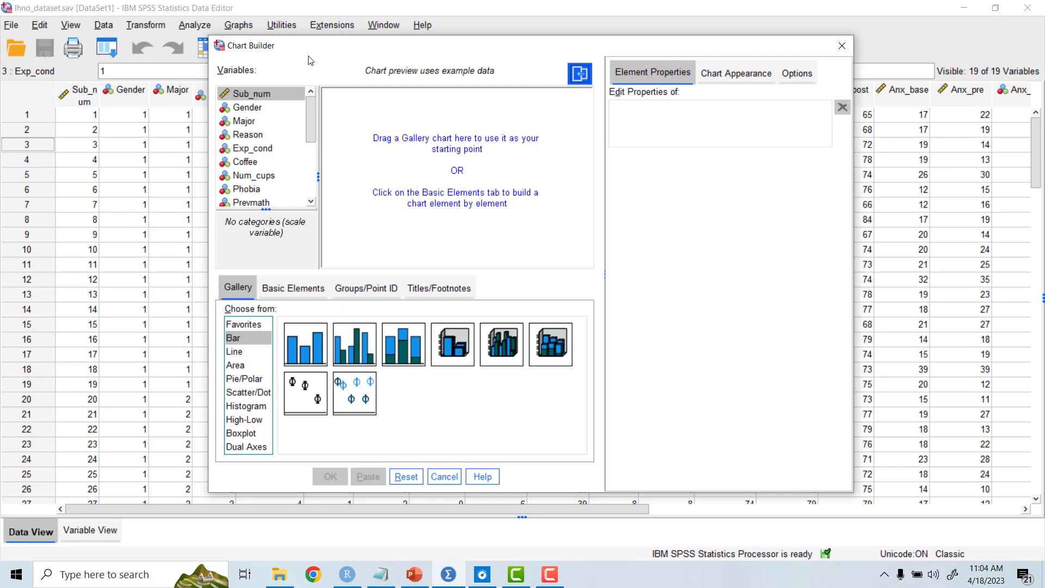
{"action": "left_click_drag", "start_coordinate": [313, 130], "coordinate": [319, 206]}
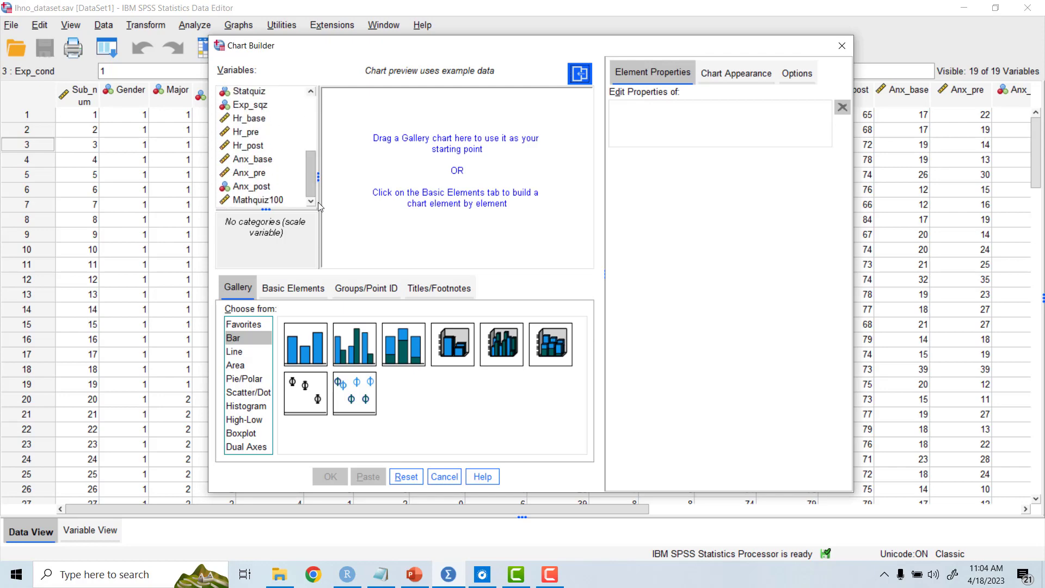
{"action": "left_click", "coordinate": [277, 203]}
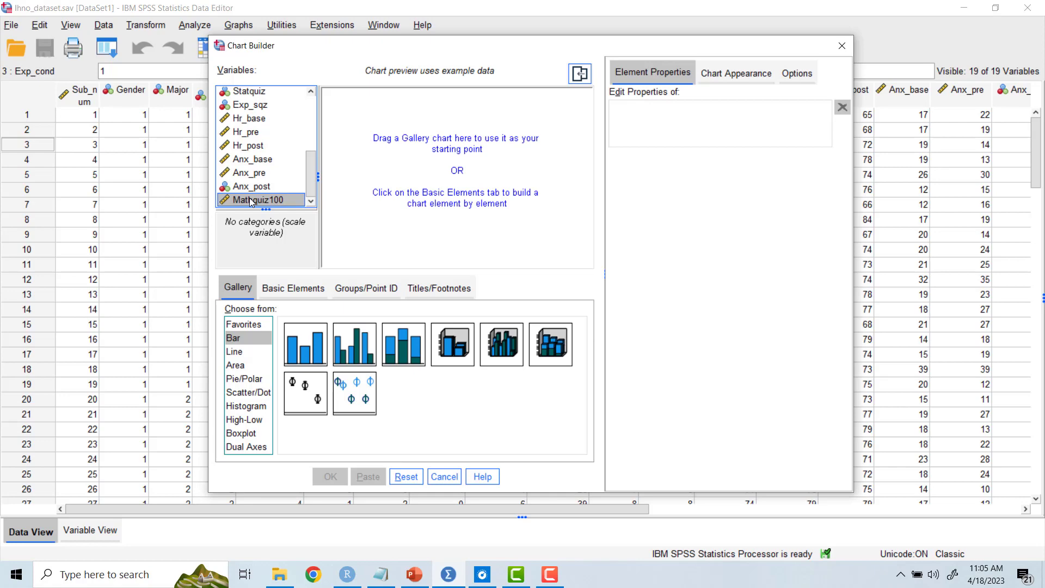
{"action": "mouse_move", "coordinate": [251, 202]}
{"action": "left_mouse_down"}
{"action": "mouse_move", "coordinate": [373, 203]}
{"action": "mouse_move", "coordinate": [257, 206]}
{"action": "left_mouse_up"}
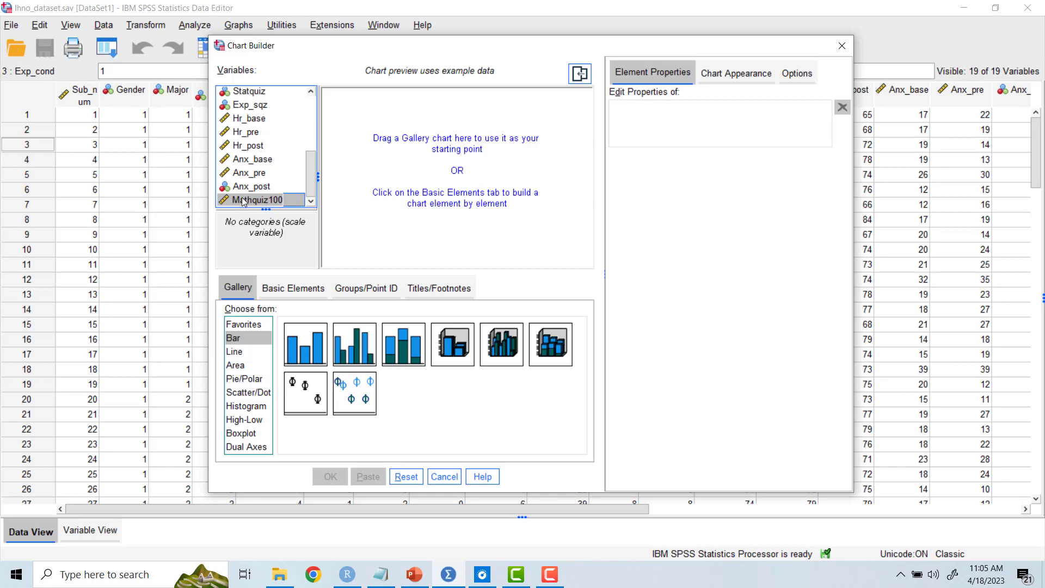
{"action": "left_click", "coordinate": [243, 200]}
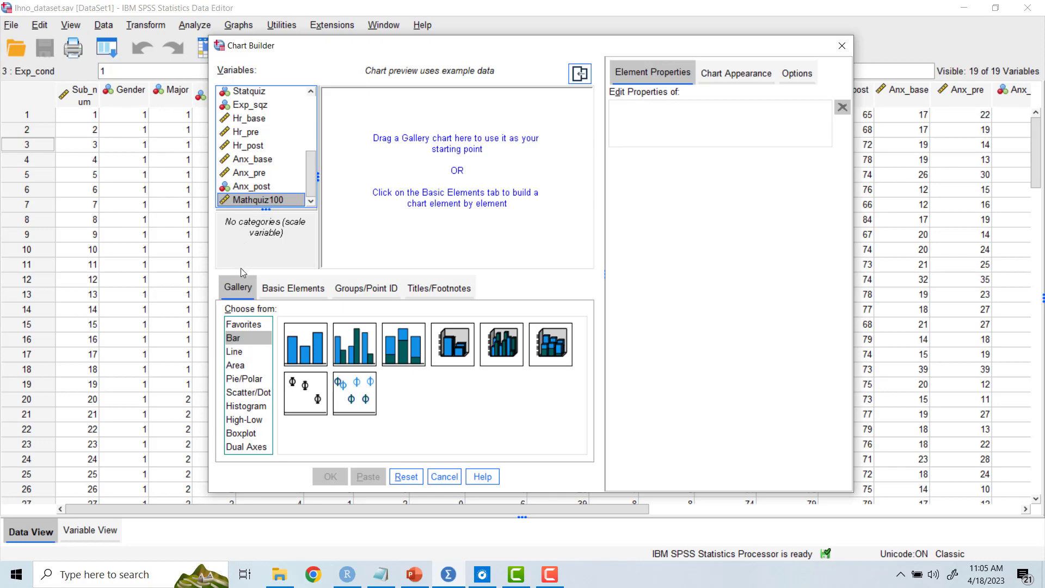
{"action": "left_click", "coordinate": [252, 407]}
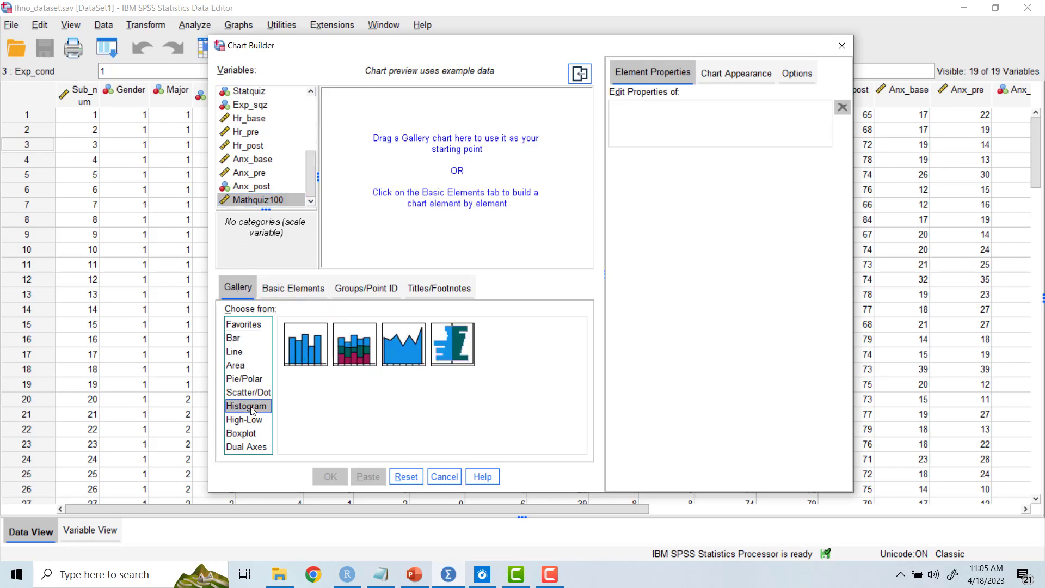
{"action": "double_click", "coordinate": [303, 345]}
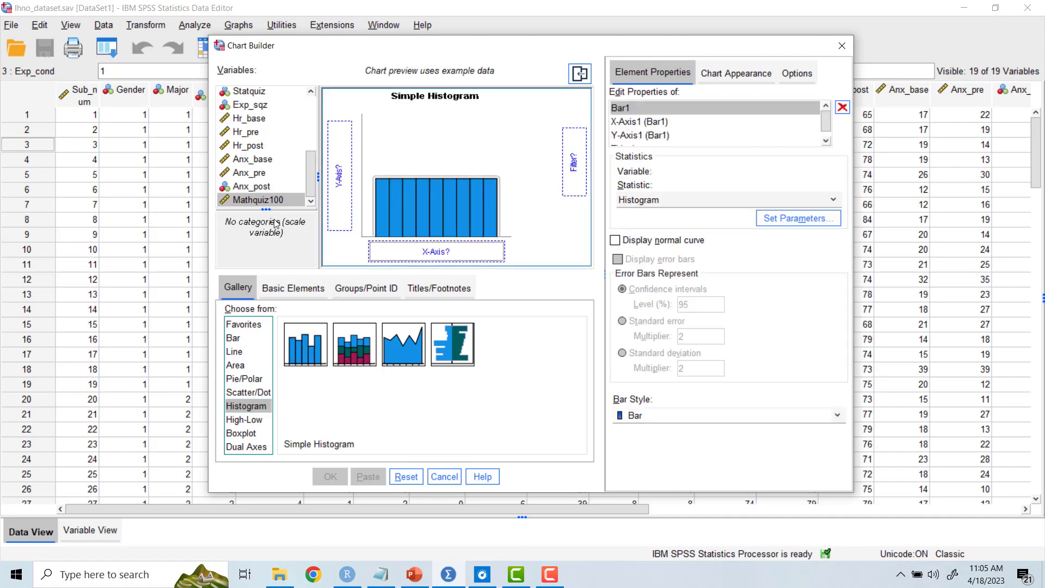
{"action": "left_click_drag", "start_coordinate": [244, 195], "coordinate": [424, 251]}
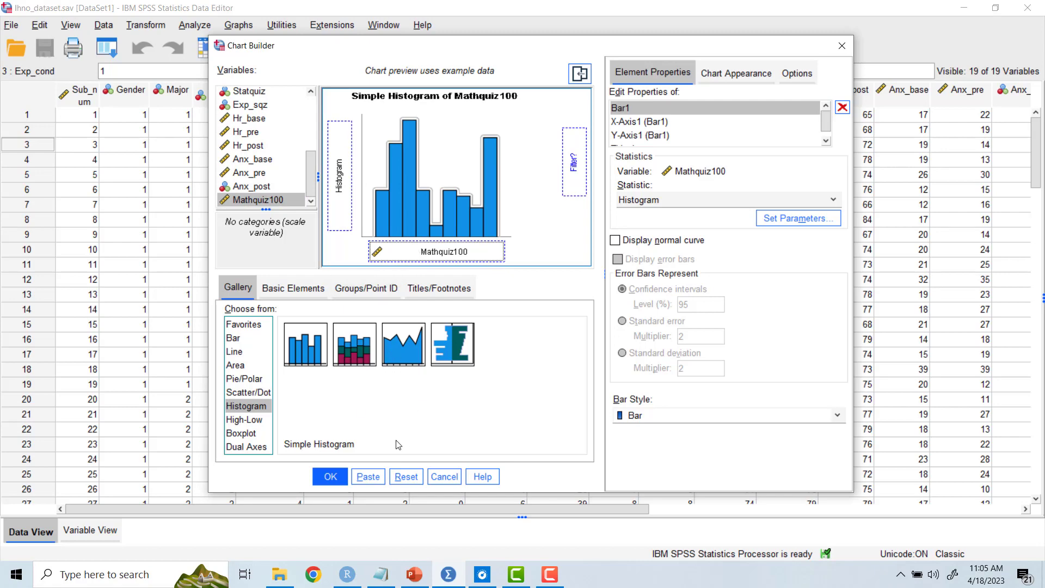
{"action": "left_click", "coordinate": [334, 476]}
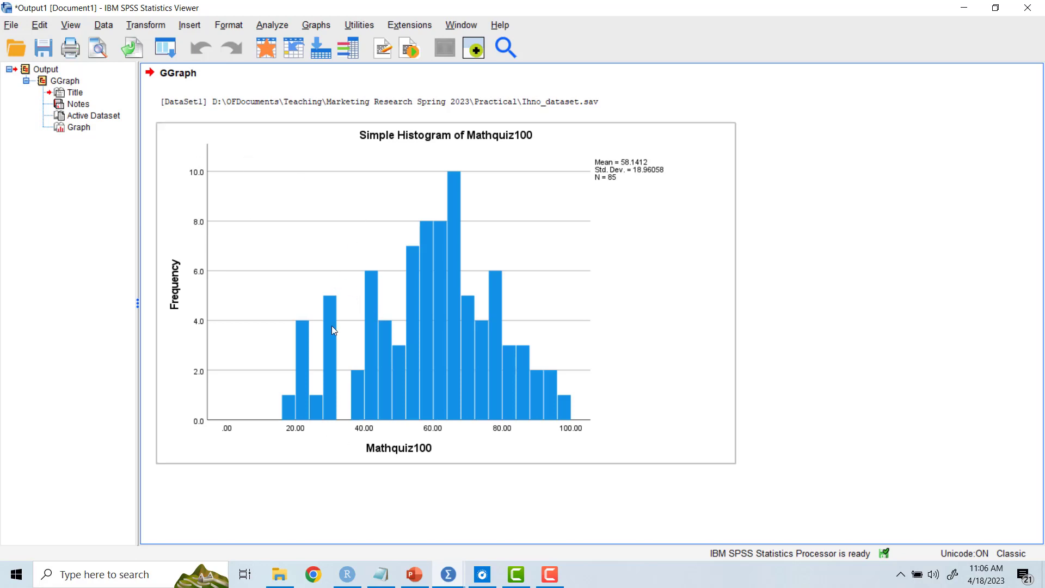
Step: Create a stacked histogram of Mathquiz100 with the stack colours set by Gender and output it
{"action": "left_click", "coordinate": [310, 28]}
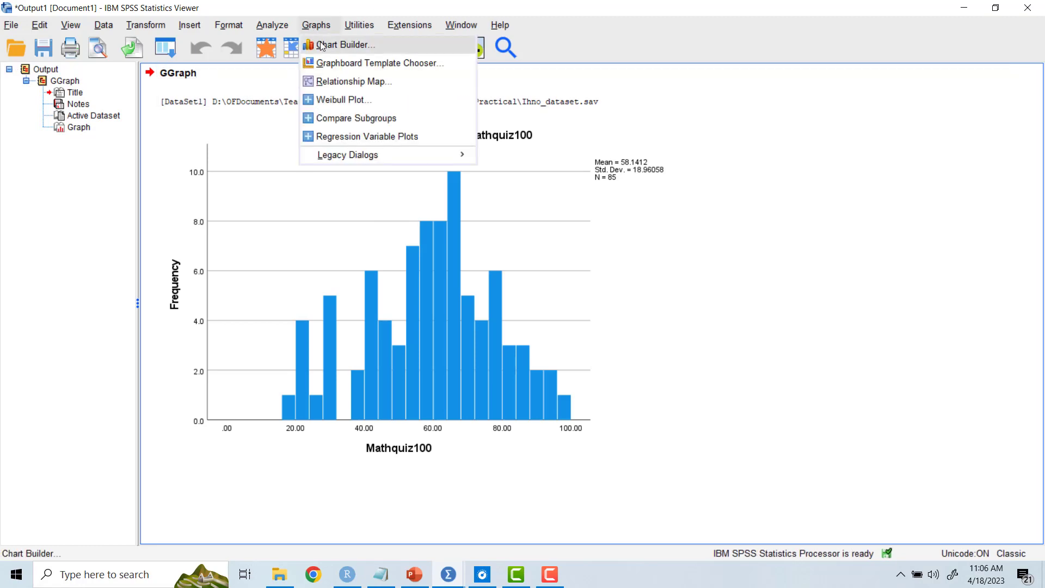
{"action": "left_click", "coordinate": [322, 46]}
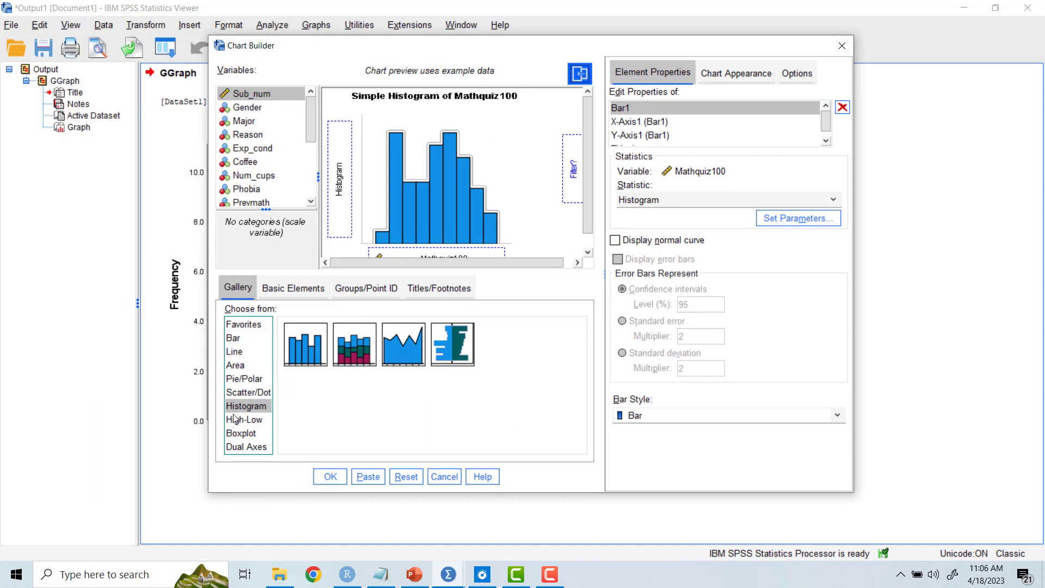
{"action": "left_click", "coordinate": [359, 351]}
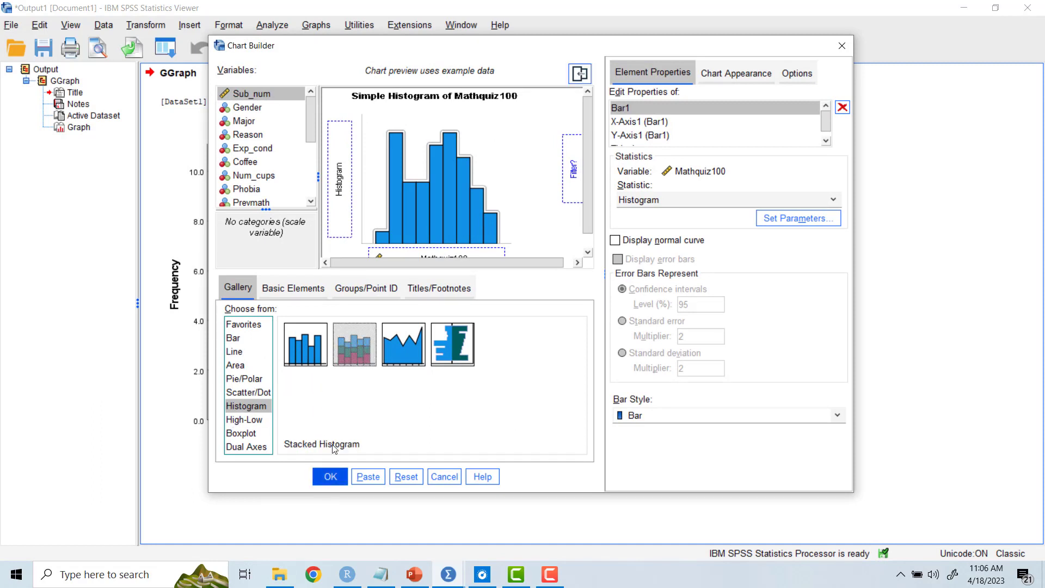
{"action": "double_click", "coordinate": [358, 354]}
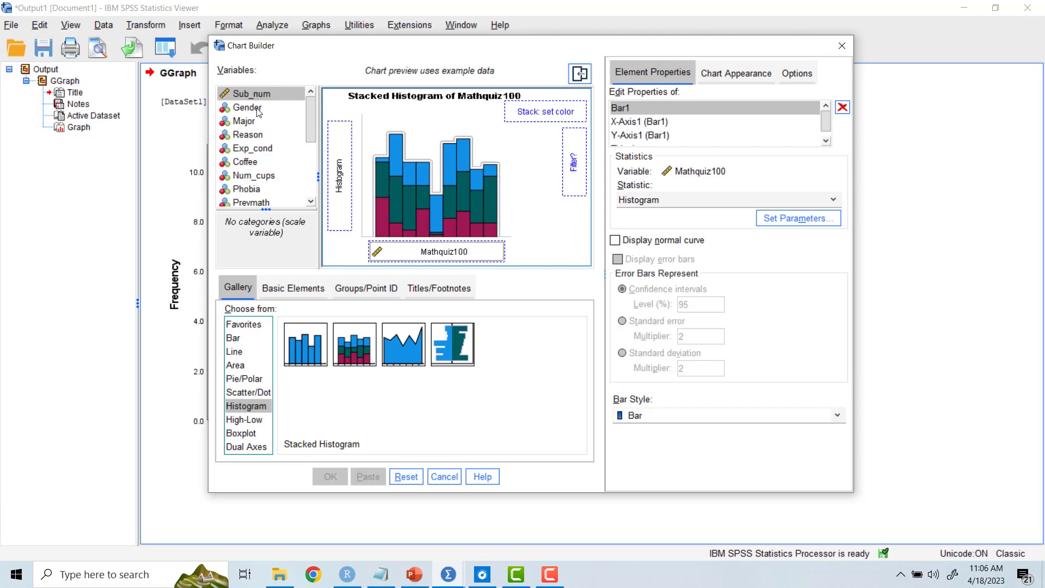
{"action": "left_click_drag", "start_coordinate": [252, 107], "coordinate": [544, 116]}
{"action": "left_click", "coordinate": [329, 477]}
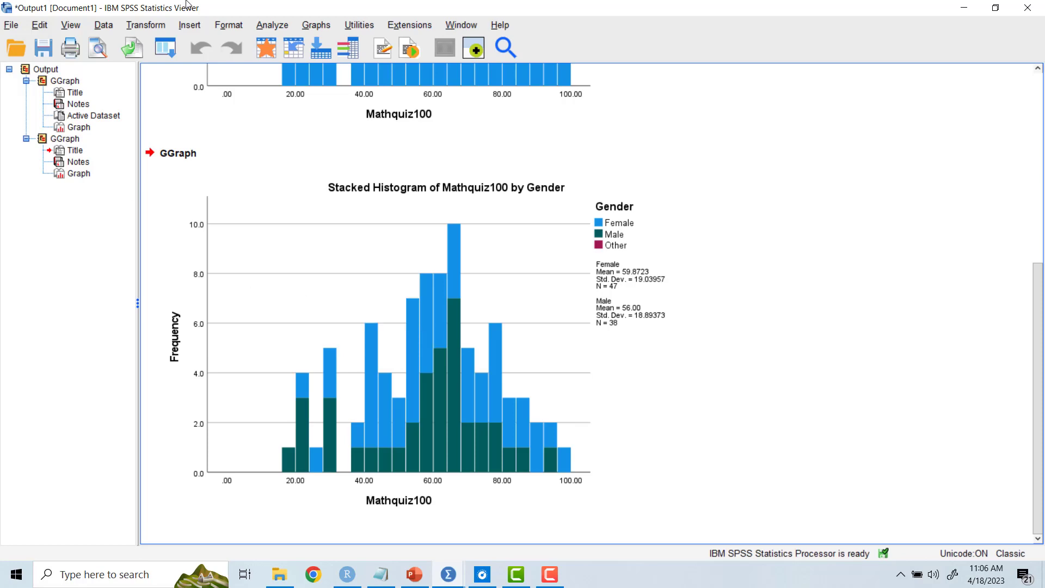
Step: Output another stacked histogram of Mathquiz100, replacing the stack variable with Major
{"action": "left_click", "coordinate": [277, 25]}
{"action": "mouse_move", "coordinate": [321, 26]}
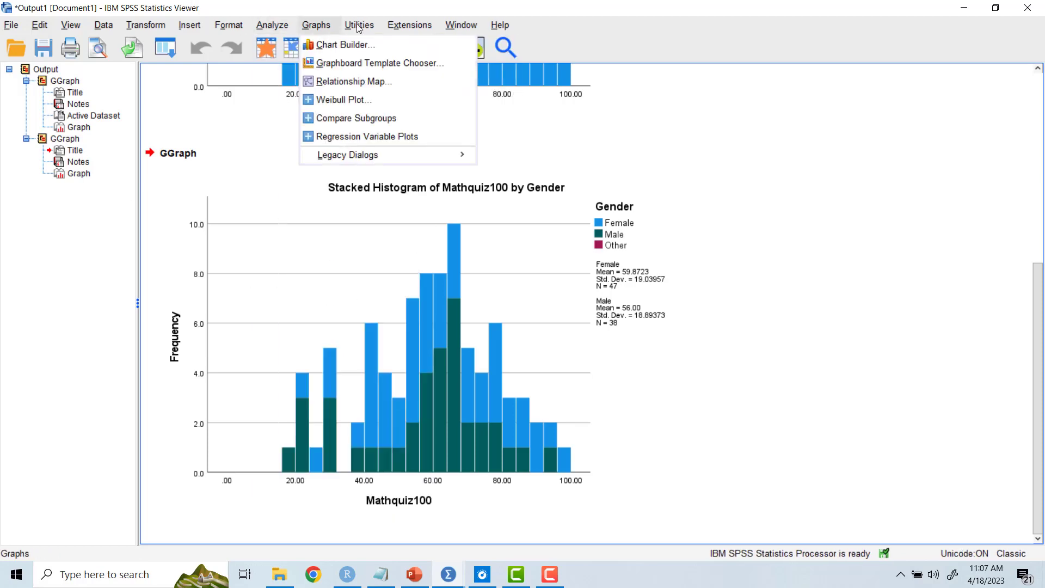
{"action": "left_click", "coordinate": [322, 46]}
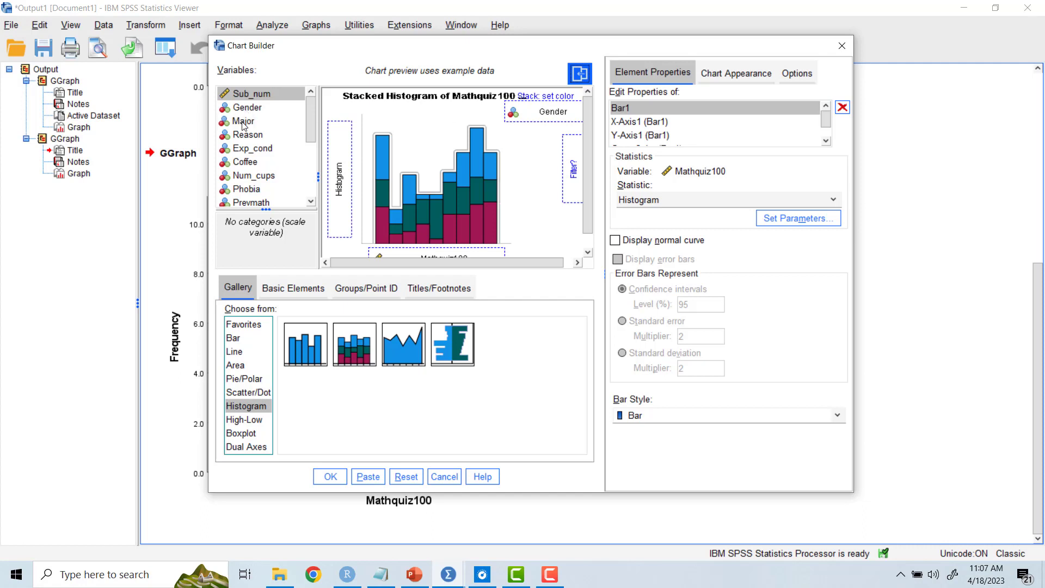
{"action": "left_click_drag", "start_coordinate": [243, 125], "coordinate": [546, 112]}
{"action": "left_click", "coordinate": [330, 476]}
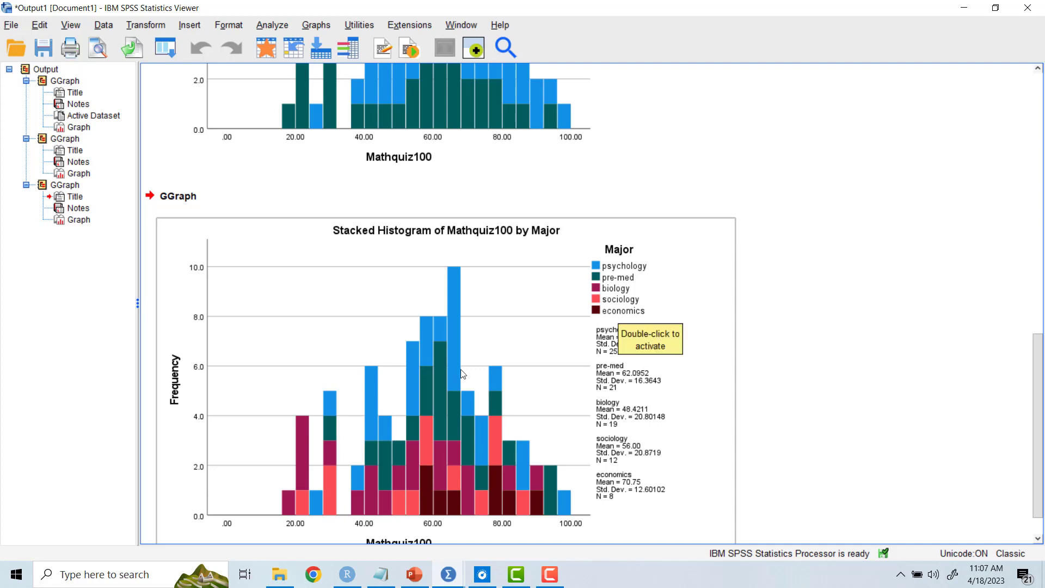
{"action": "scroll", "coordinate": [462, 383], "scroll_direction": "down", "scroll_amount": 2}
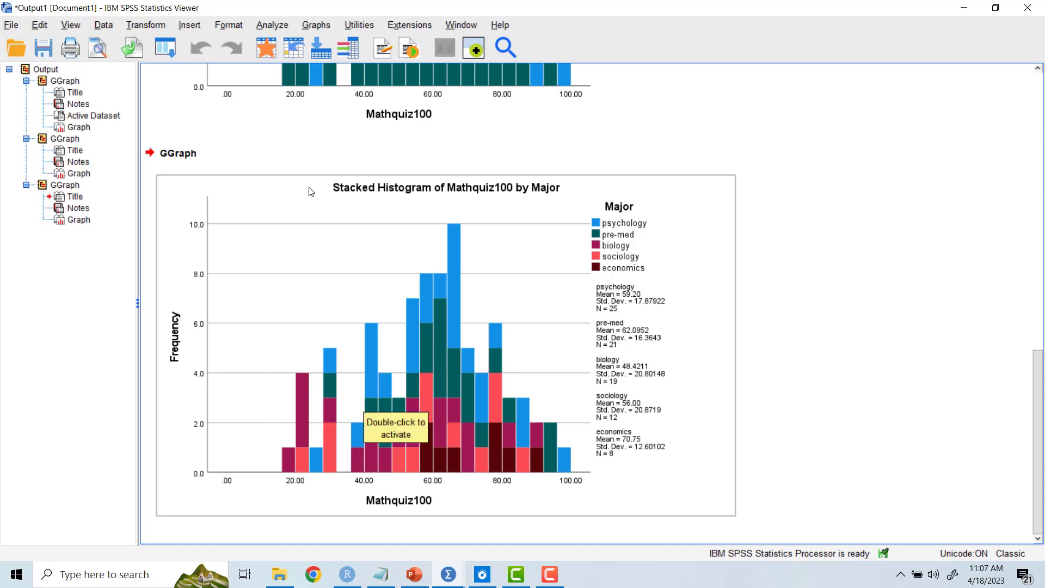
Step: Change the chart type in Chart Builder to a frequency polygon of Mathquiz100
{"action": "left_click", "coordinate": [316, 25]}
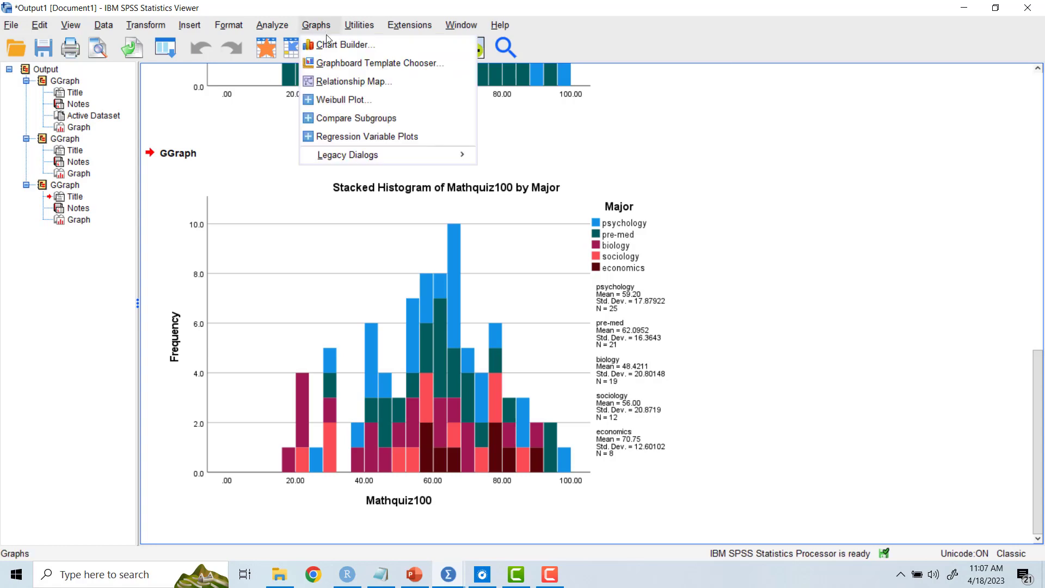
{"action": "left_click", "coordinate": [322, 45]}
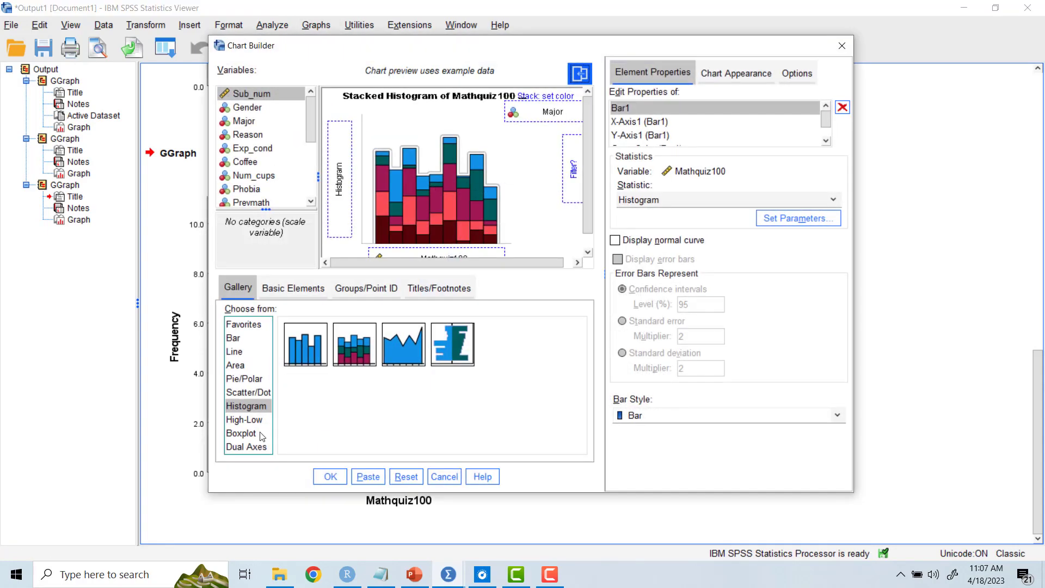
{"action": "double_click", "coordinate": [402, 357]}
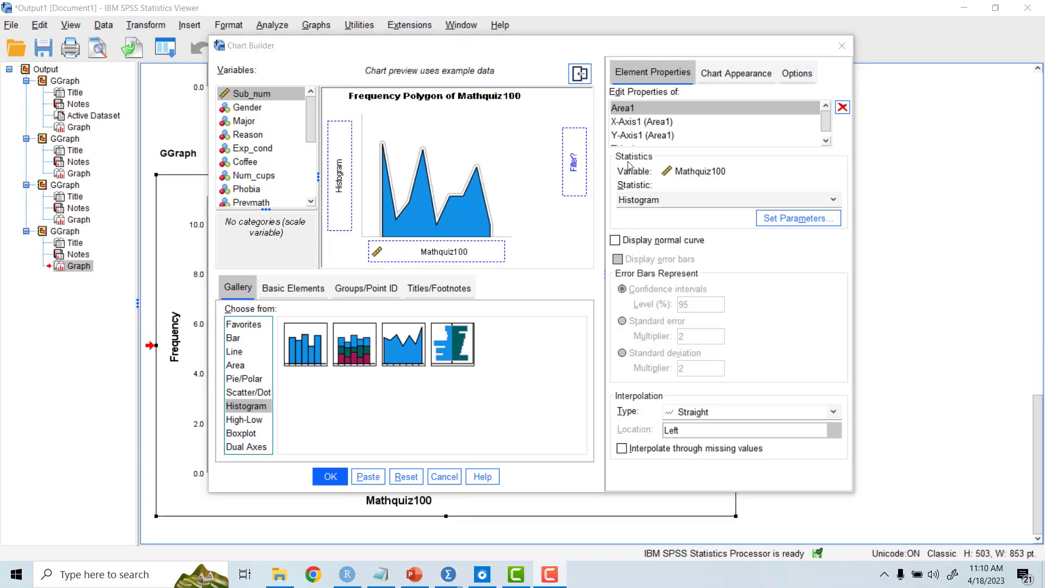
Step: Review the frequency polygon's axis properties, set the Area1 statistic to Count and output the chart
{"action": "left_click", "coordinate": [642, 76]}
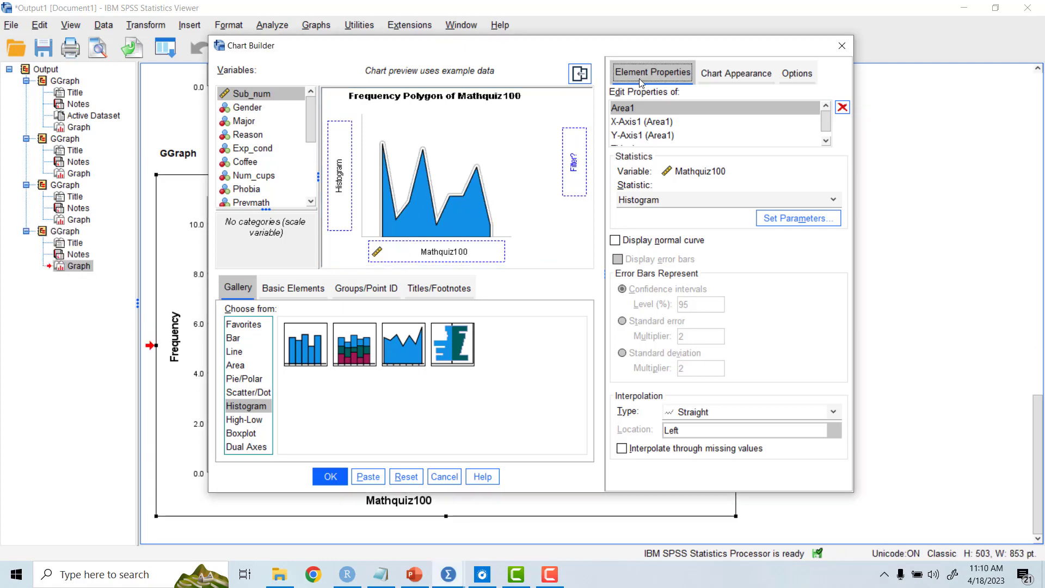
{"action": "left_click", "coordinate": [635, 126]}
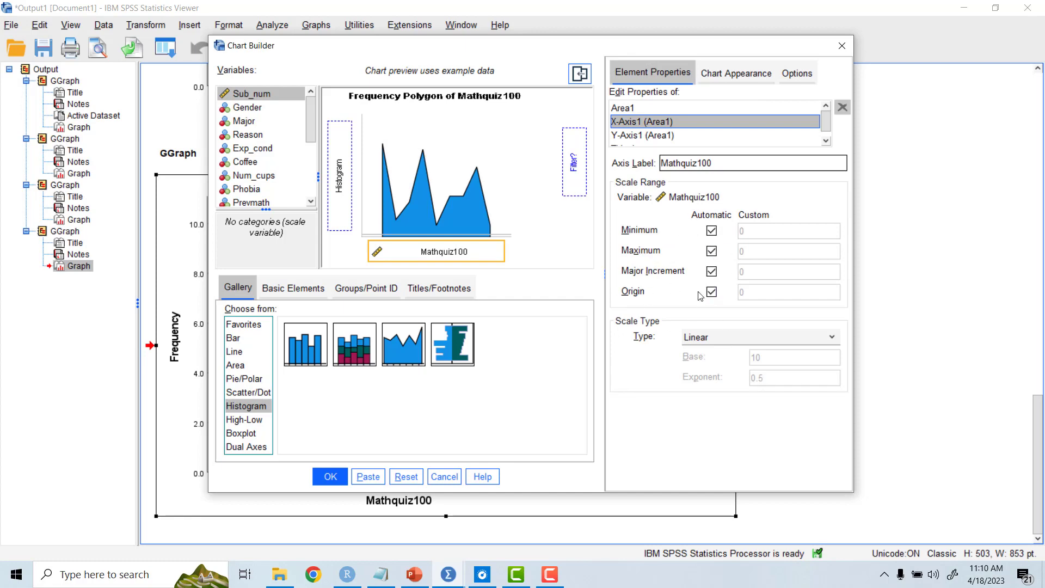
{"action": "left_click", "coordinate": [628, 135]}
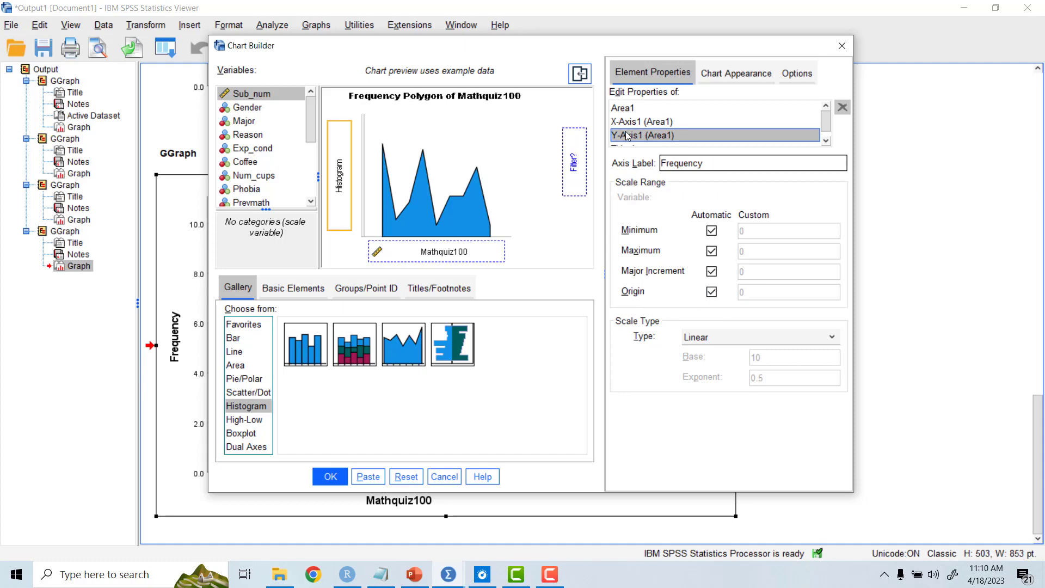
{"action": "left_click", "coordinate": [625, 109]}
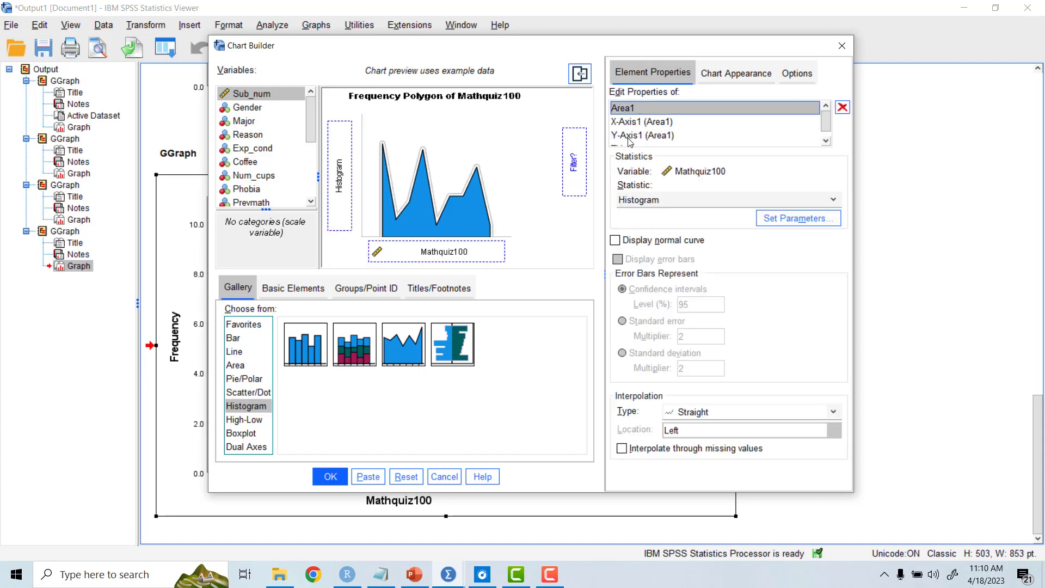
{"action": "left_click", "coordinate": [711, 206]}
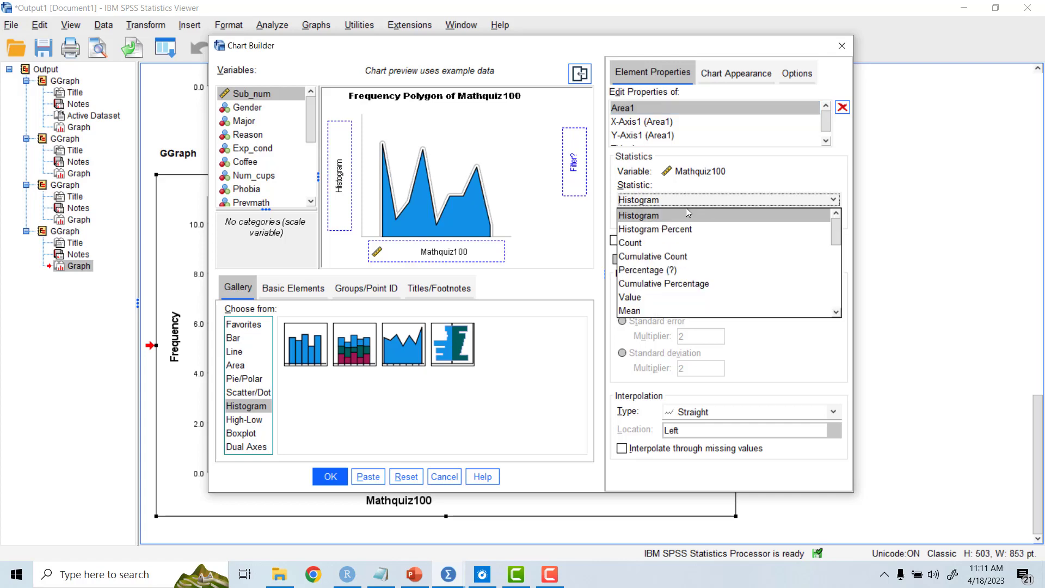
{"action": "left_click", "coordinate": [648, 242]}
{"action": "left_click", "coordinate": [336, 481]}
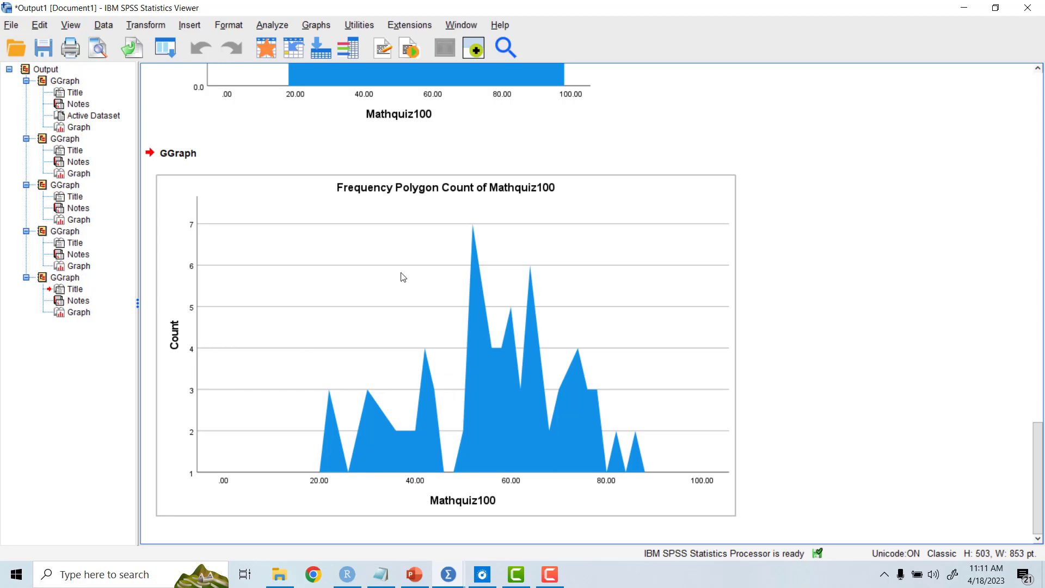
Step: Output another frequency polygon of Mathquiz100 with the Area1 statistic set to Cumulative Count
{"action": "left_click", "coordinate": [266, 27]}
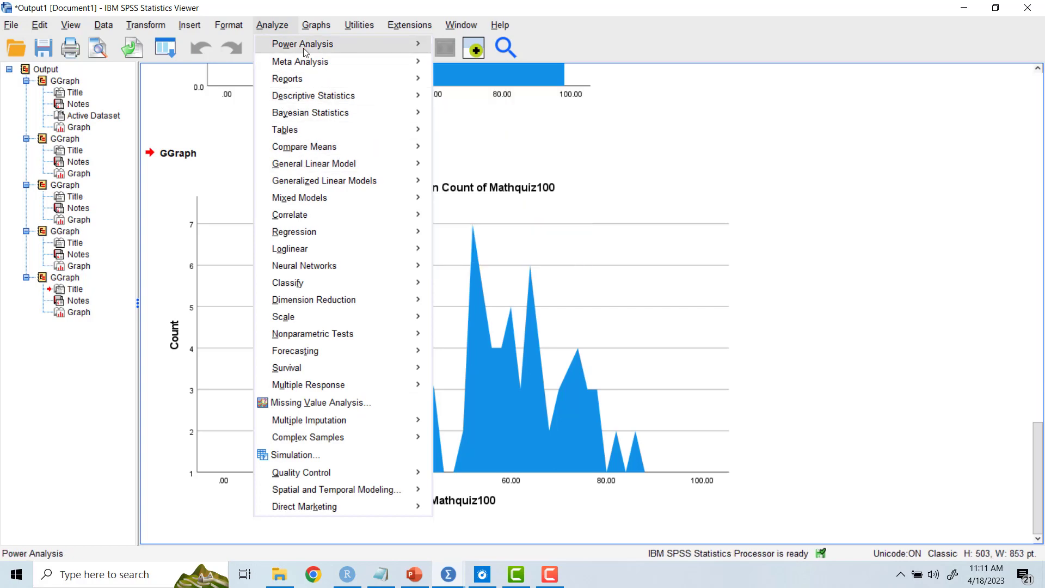
{"action": "mouse_move", "coordinate": [316, 26]}
{"action": "left_click", "coordinate": [338, 44]}
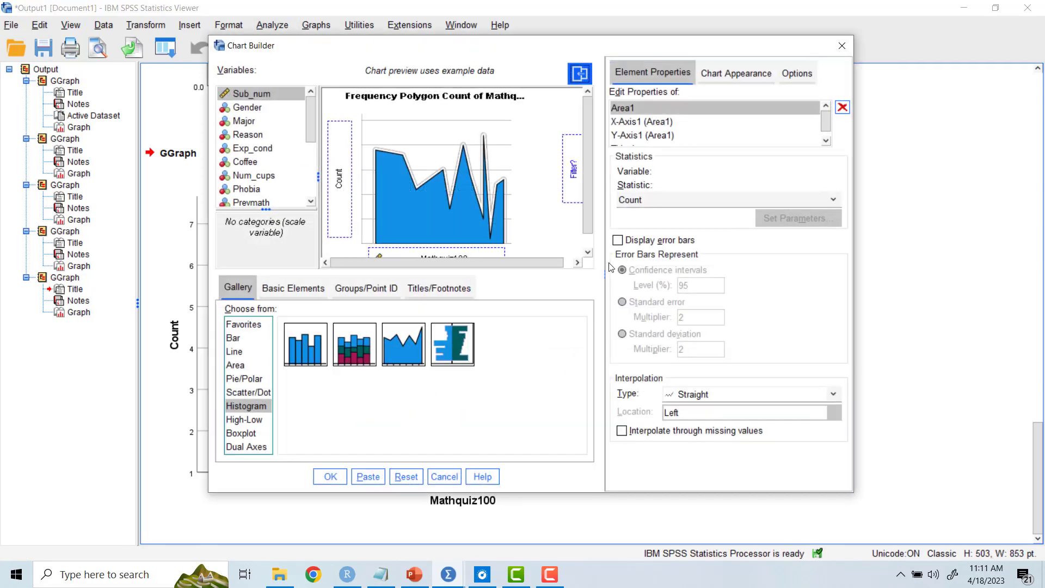
{"action": "left_click", "coordinate": [834, 199]}
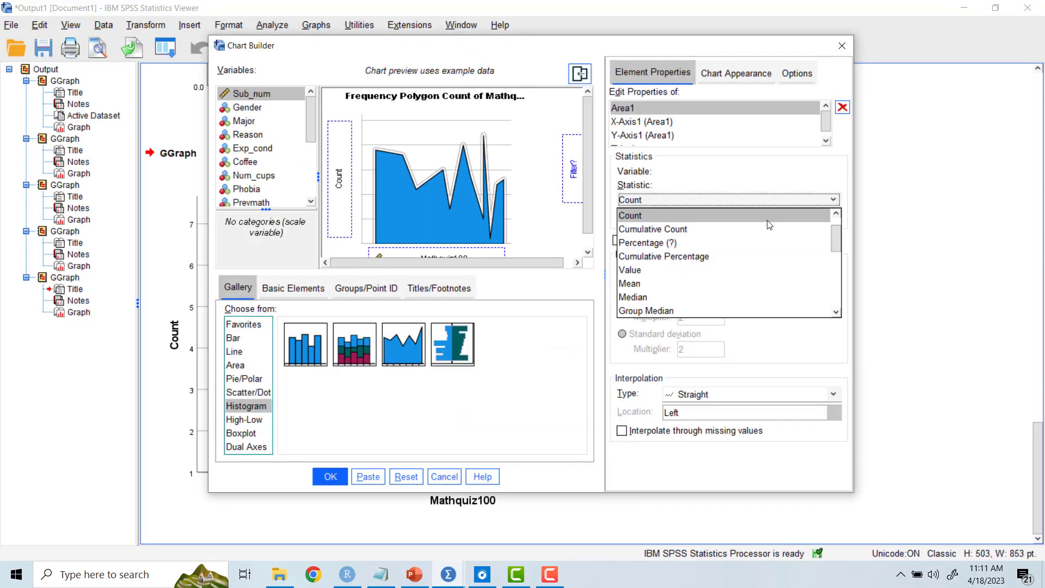
{"action": "left_click", "coordinate": [751, 230]}
{"action": "left_click", "coordinate": [331, 477]}
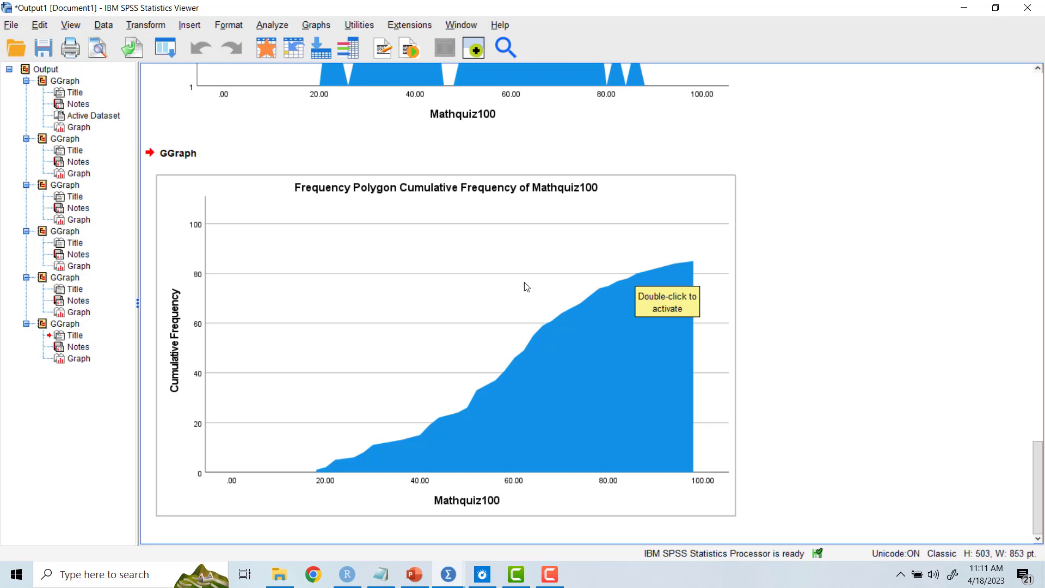
Step: Output a frequency polygon of Mathquiz100 with the Area1 statistic set to Percentage
{"action": "left_click", "coordinate": [268, 25]}
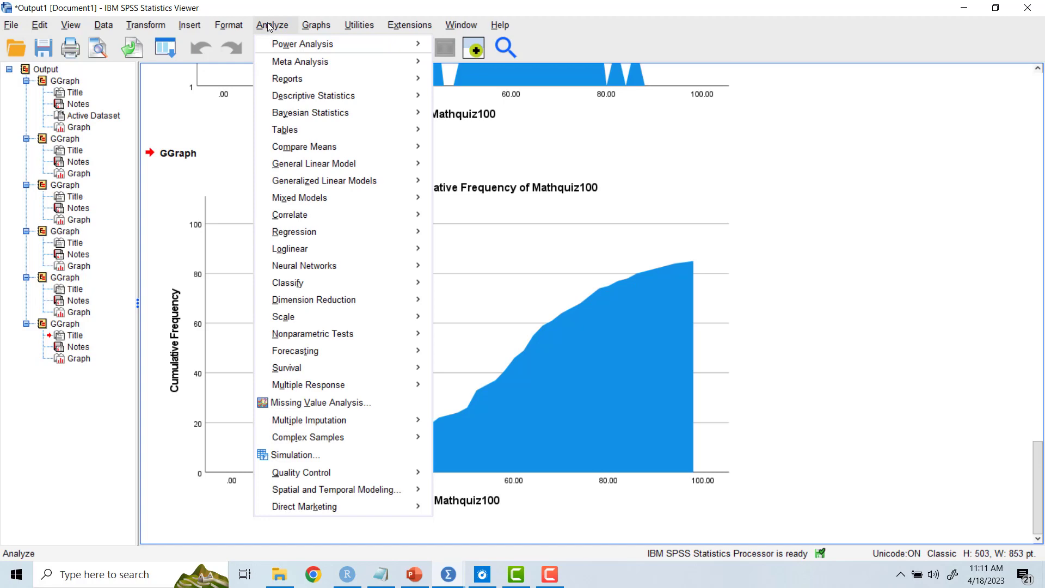
{"action": "mouse_move", "coordinate": [316, 26]}
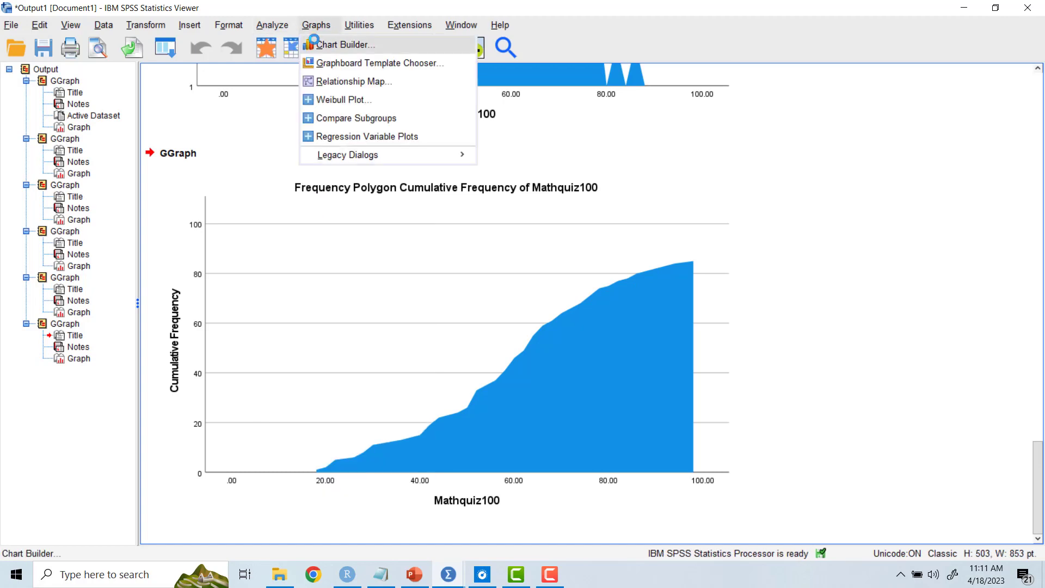
{"action": "left_click", "coordinate": [309, 43]}
{"action": "left_click", "coordinate": [694, 199]}
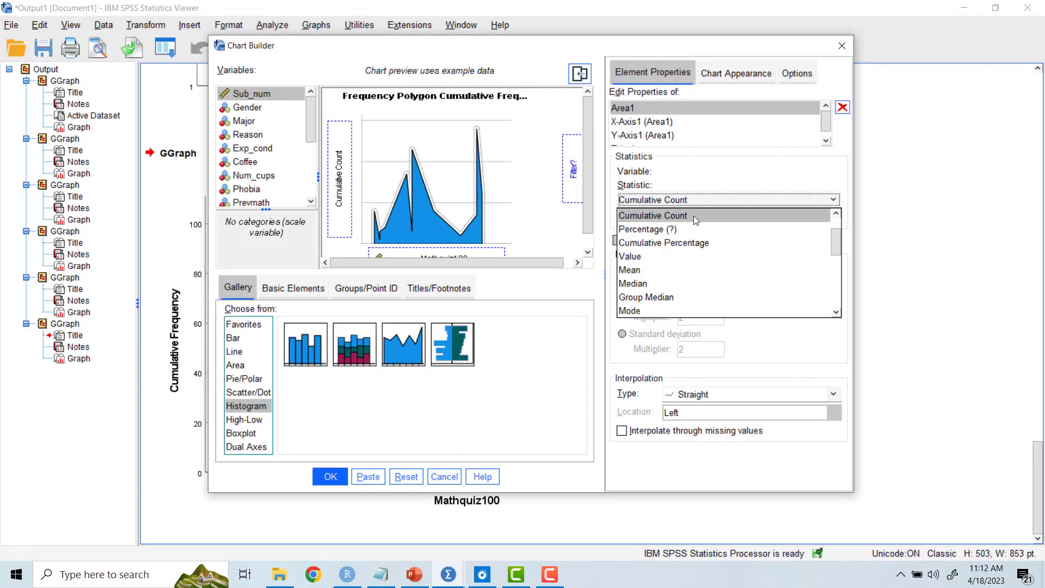
{"action": "scroll", "coordinate": [675, 273], "scroll_direction": "down", "scroll_amount": 1}
{"action": "scroll", "coordinate": [667, 272], "scroll_direction": "up", "scroll_amount": 2}
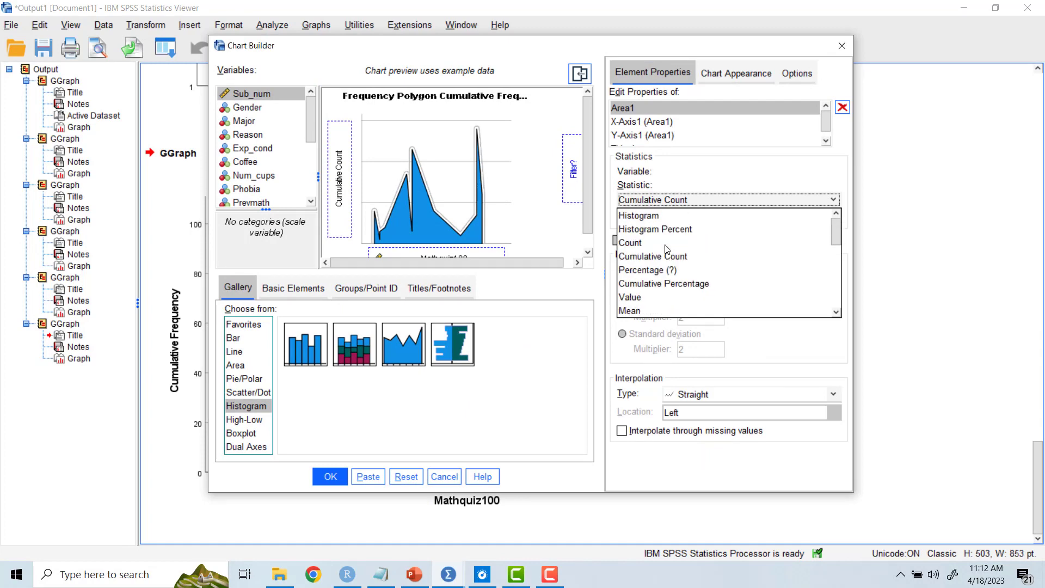
{"action": "left_click", "coordinate": [665, 270]}
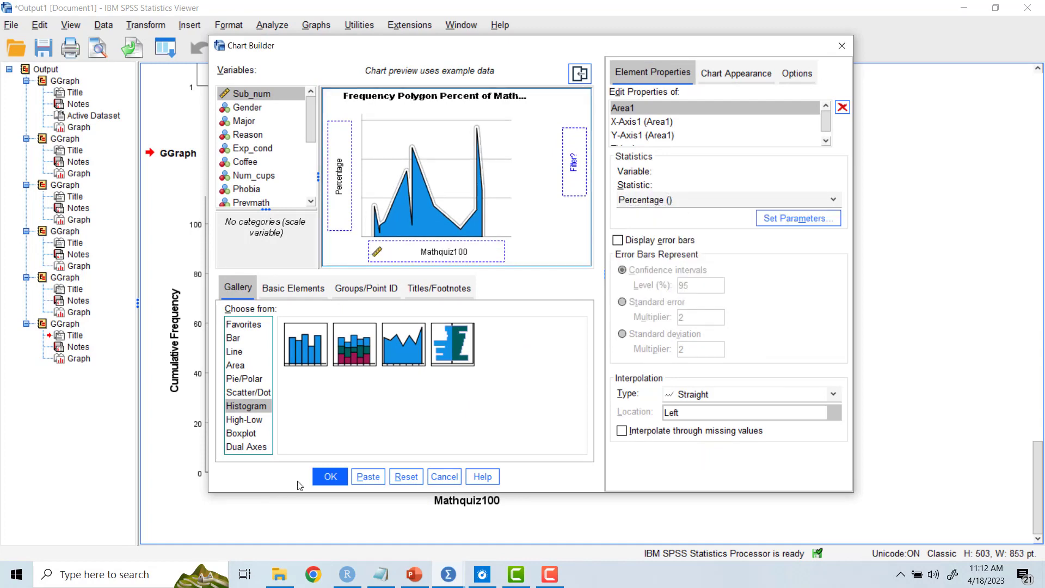
{"action": "left_click", "coordinate": [331, 476]}
{"action": "scroll", "coordinate": [333, 442], "scroll_direction": "down", "scroll_amount": 5}
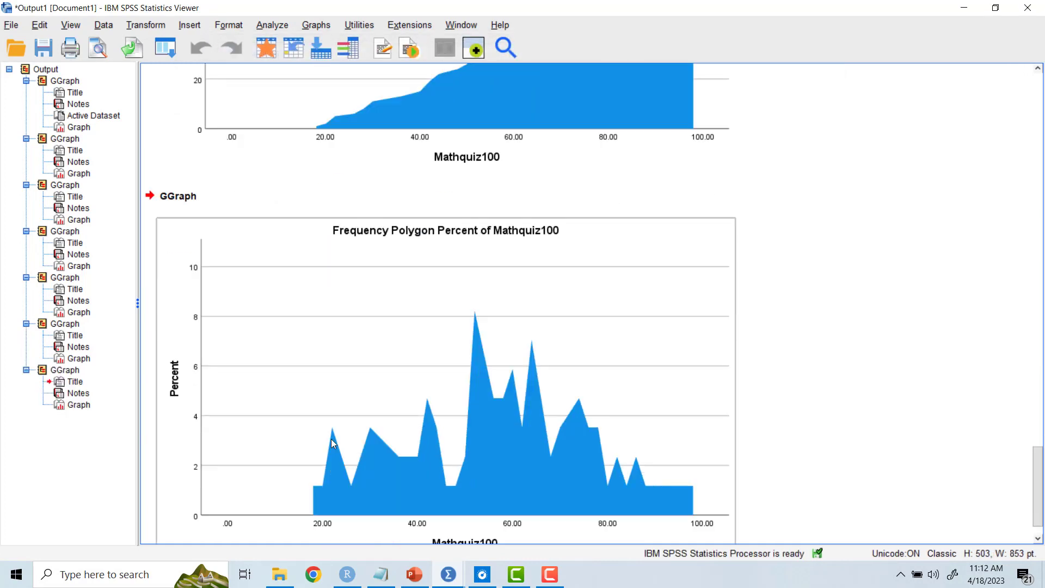
{"action": "scroll", "coordinate": [331, 439], "scroll_direction": "down", "scroll_amount": 1}
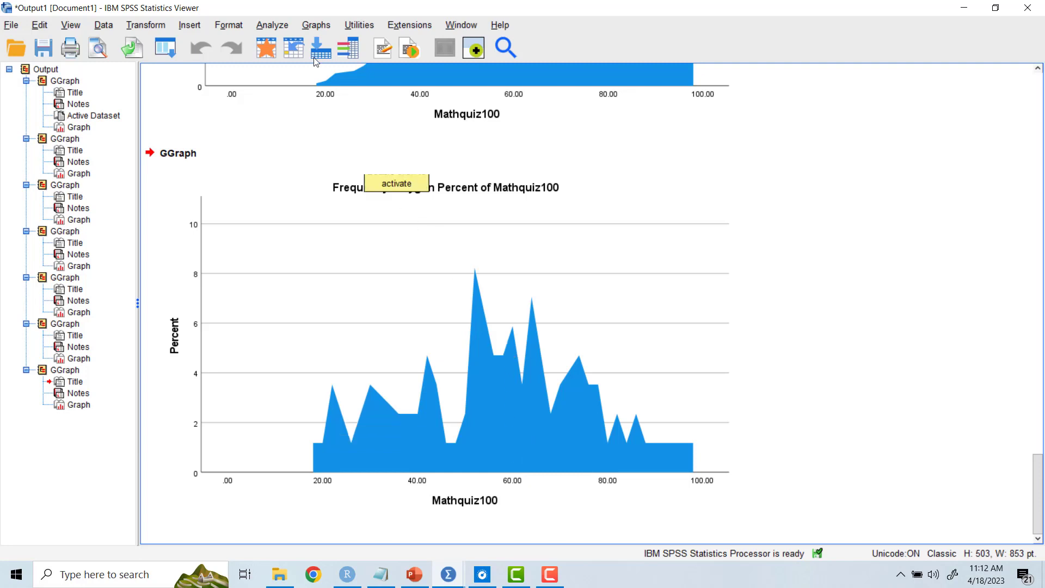
Step: Output another frequency polygon of Mathquiz100 with the Area1 statistic changed to Cumulative Percentage
{"action": "left_click", "coordinate": [316, 25]}
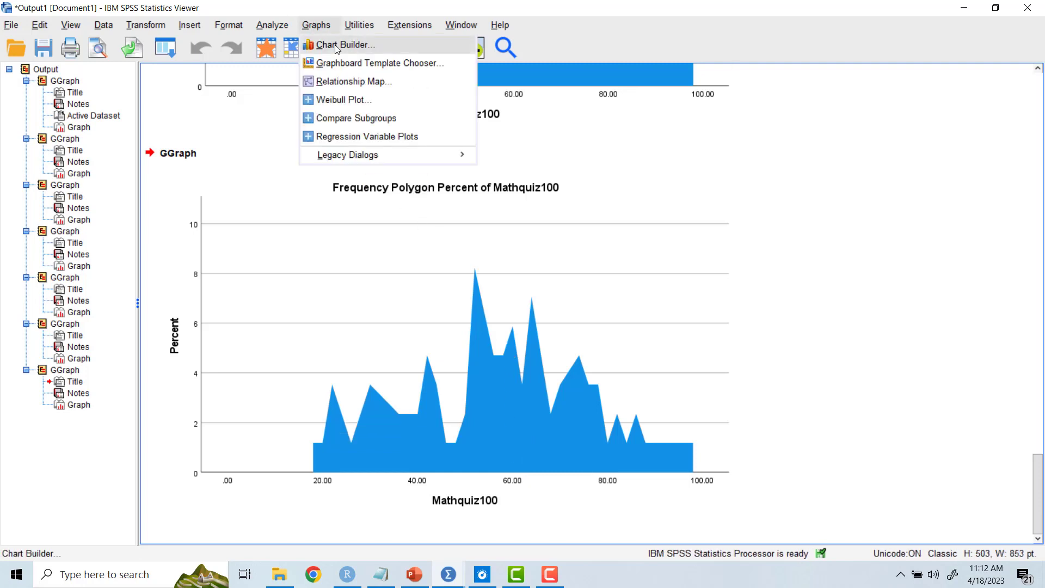
{"action": "left_click", "coordinate": [335, 44]}
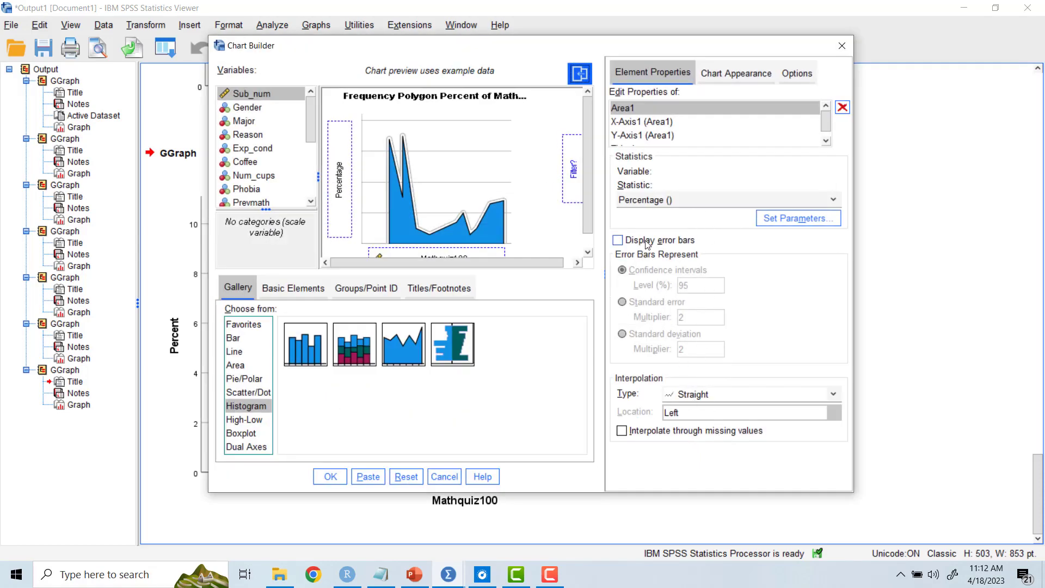
{"action": "left_click", "coordinate": [686, 205]}
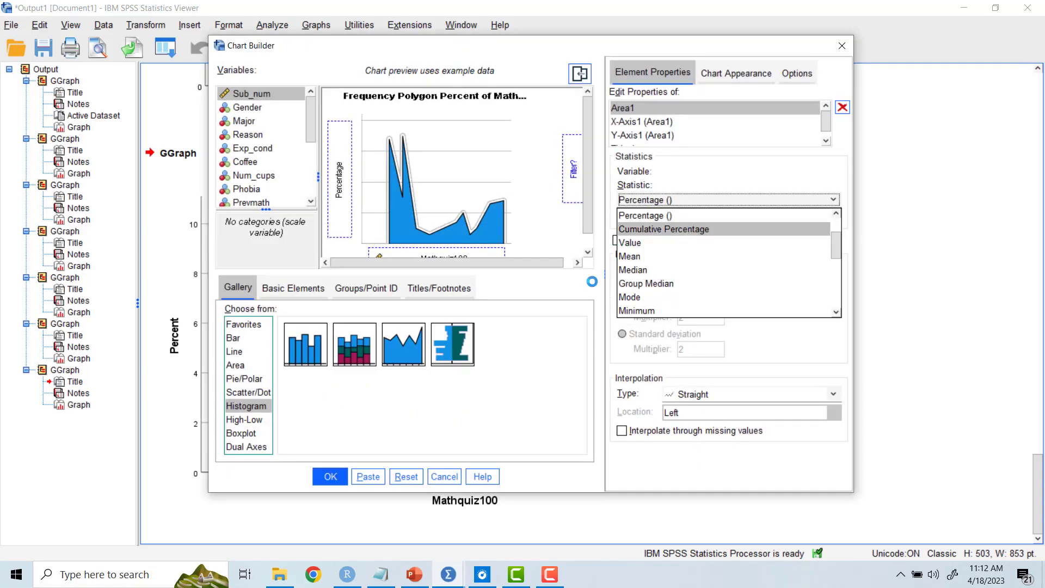
{"action": "left_click", "coordinate": [688, 229]}
{"action": "left_click", "coordinate": [330, 477]}
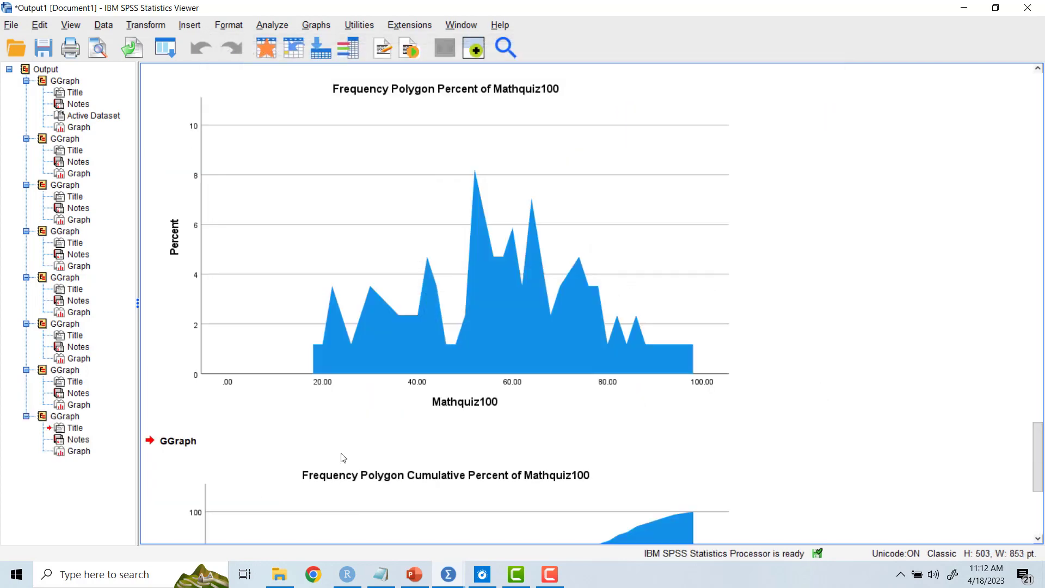
{"action": "scroll", "coordinate": [295, 437], "scroll_direction": "up", "scroll_amount": 10}
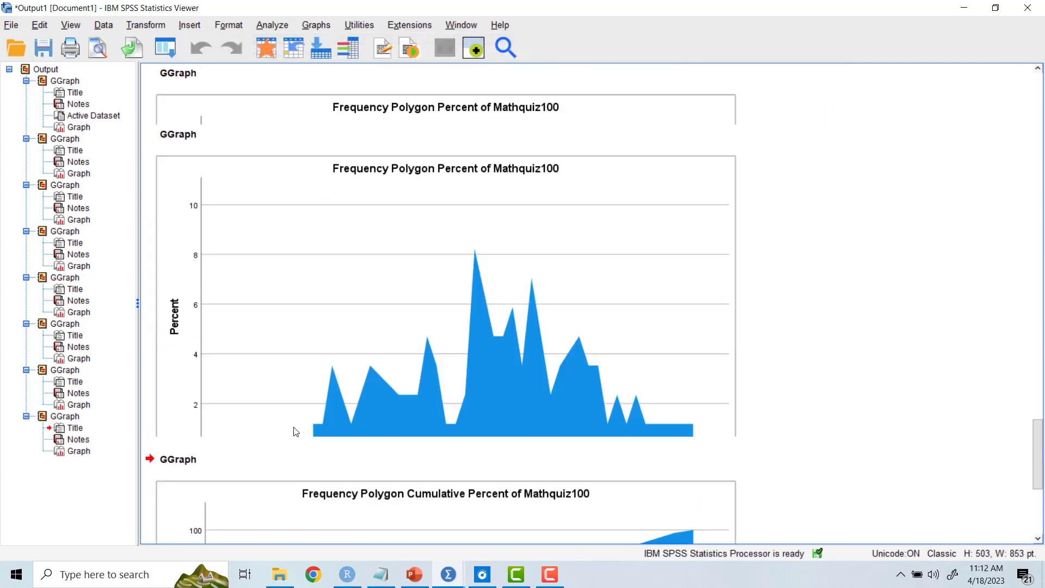
{"action": "scroll", "coordinate": [294, 435], "scroll_direction": "down", "scroll_amount": 10}
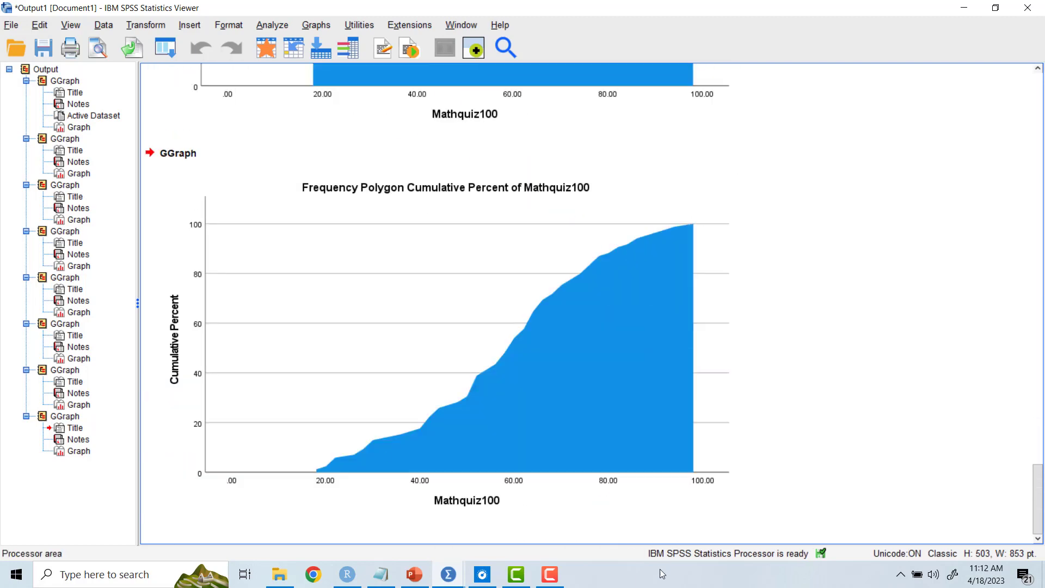
{"action": "left_click", "coordinate": [550, 574]}
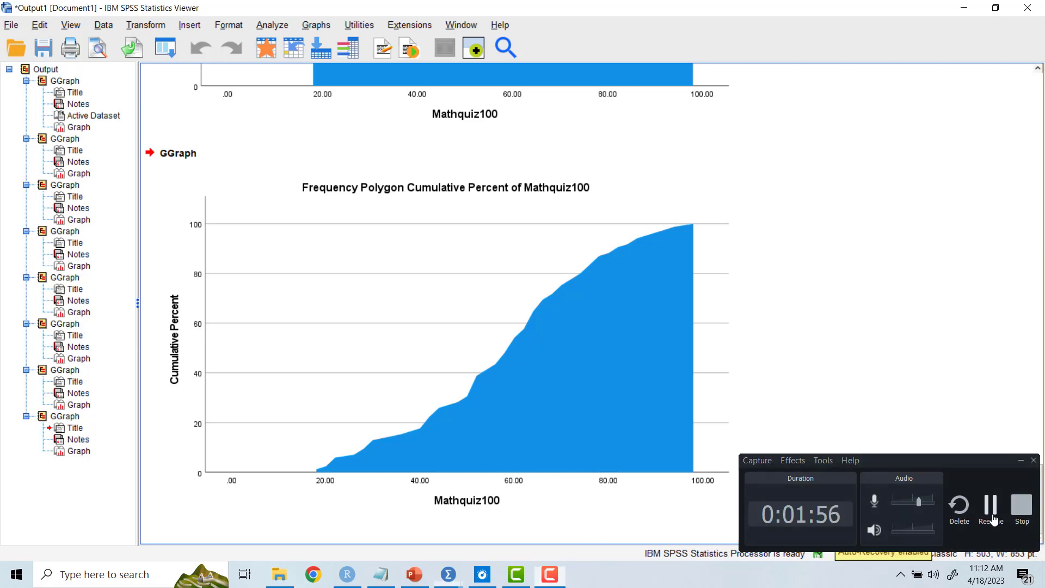
{"action": "left_click", "coordinate": [549, 574]}
Step: Change the chart type in Chart Builder to a population pyramid
{"action": "left_click", "coordinate": [317, 25]}
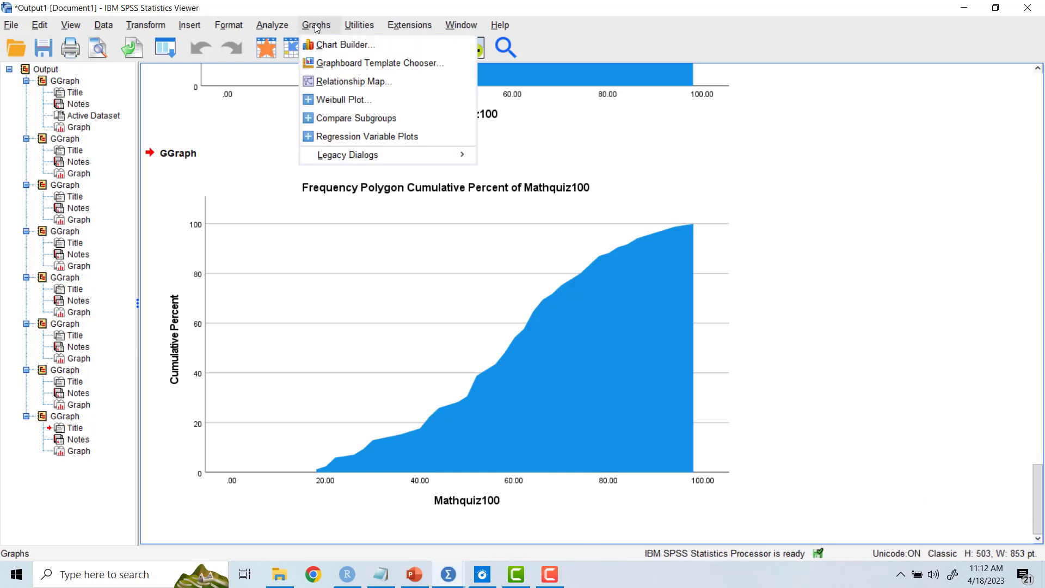
{"action": "left_click", "coordinate": [335, 48]}
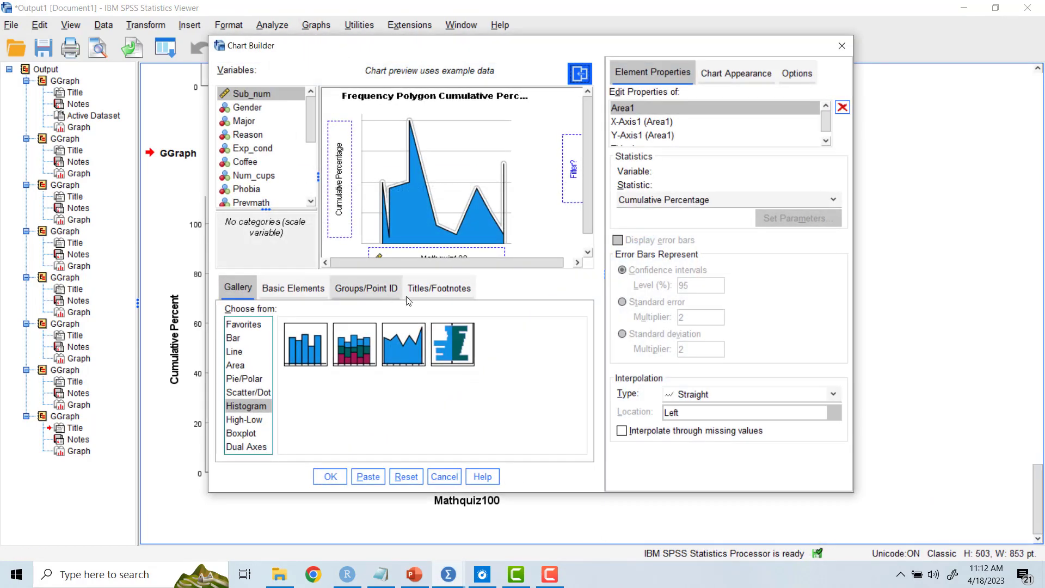
{"action": "left_click", "coordinate": [453, 349]}
{"action": "left_click_drag", "start_coordinate": [453, 355], "coordinate": [456, 239]}
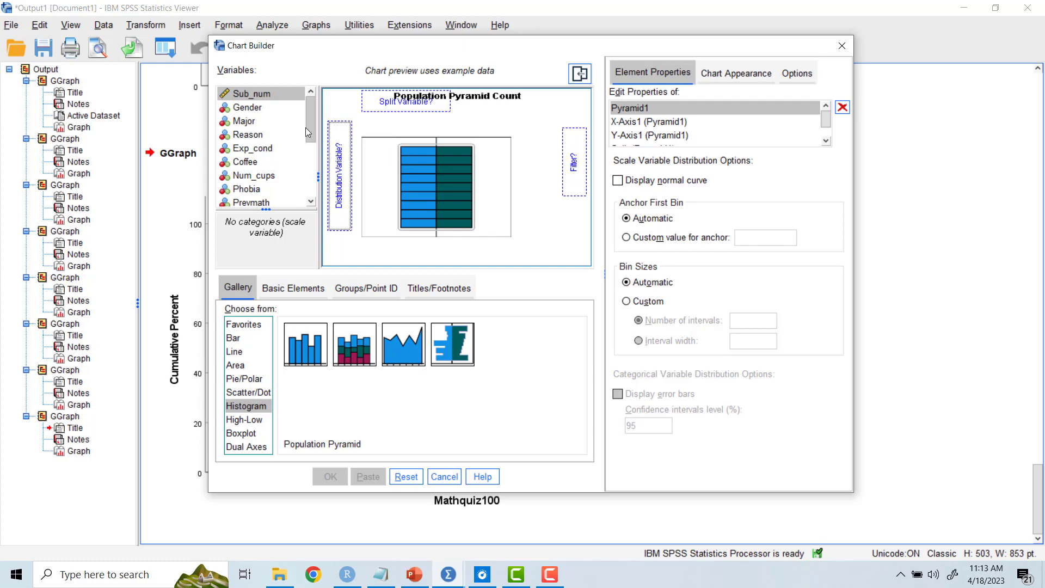
Step: Assign Mathquiz100 as the pyramid's distribution variable and Gender as its split variable, and output the chart
{"action": "scroll", "coordinate": [314, 131], "scroll_direction": "down", "scroll_amount": 4}
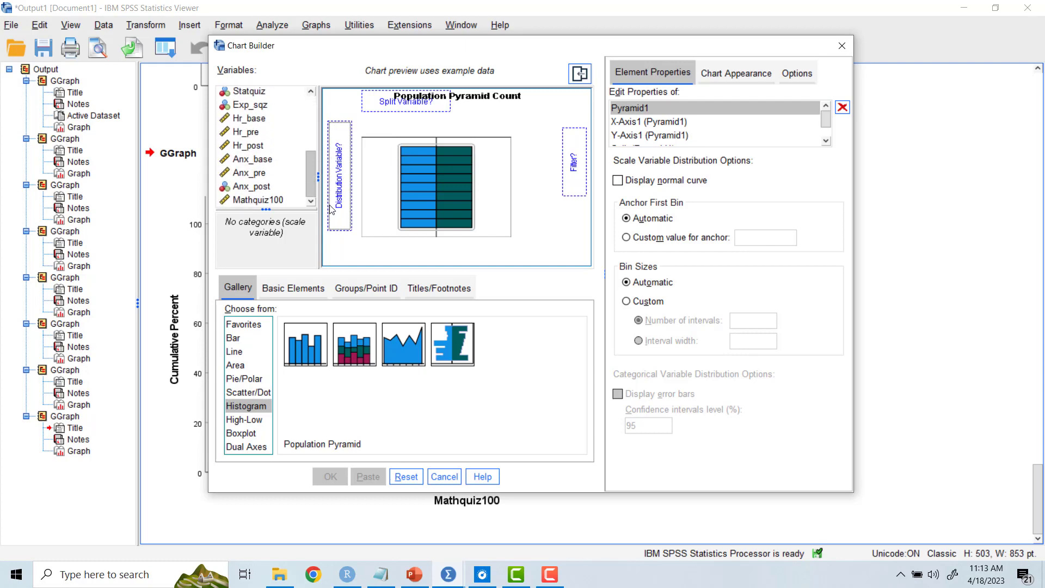
{"action": "left_click_drag", "start_coordinate": [254, 200], "coordinate": [316, 116]}
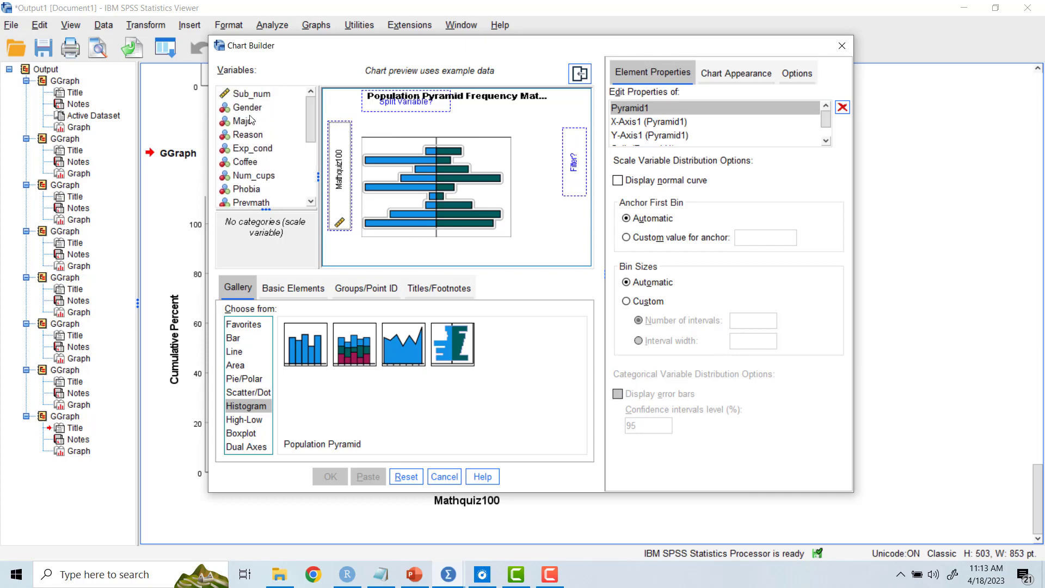
{"action": "left_click_drag", "start_coordinate": [250, 111], "coordinate": [406, 100]}
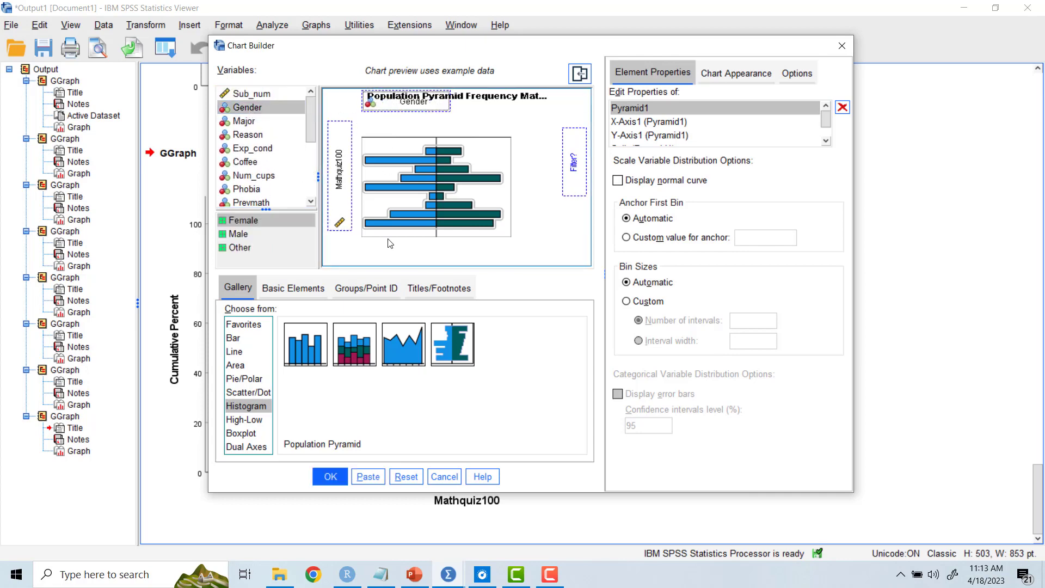
{"action": "left_click", "coordinate": [330, 476]}
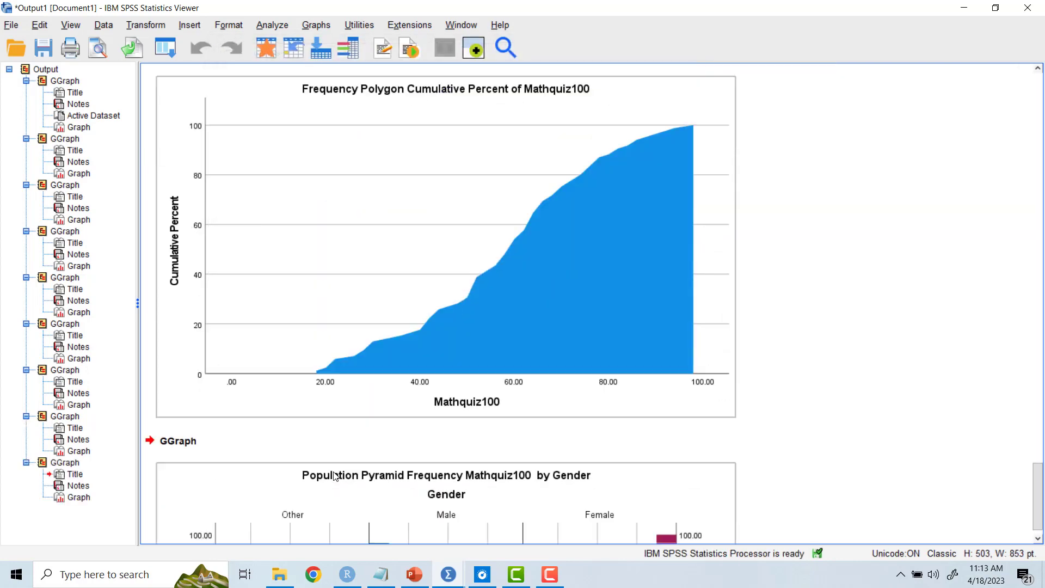
{"action": "scroll", "coordinate": [335, 476], "scroll_direction": "down", "scroll_amount": 5}
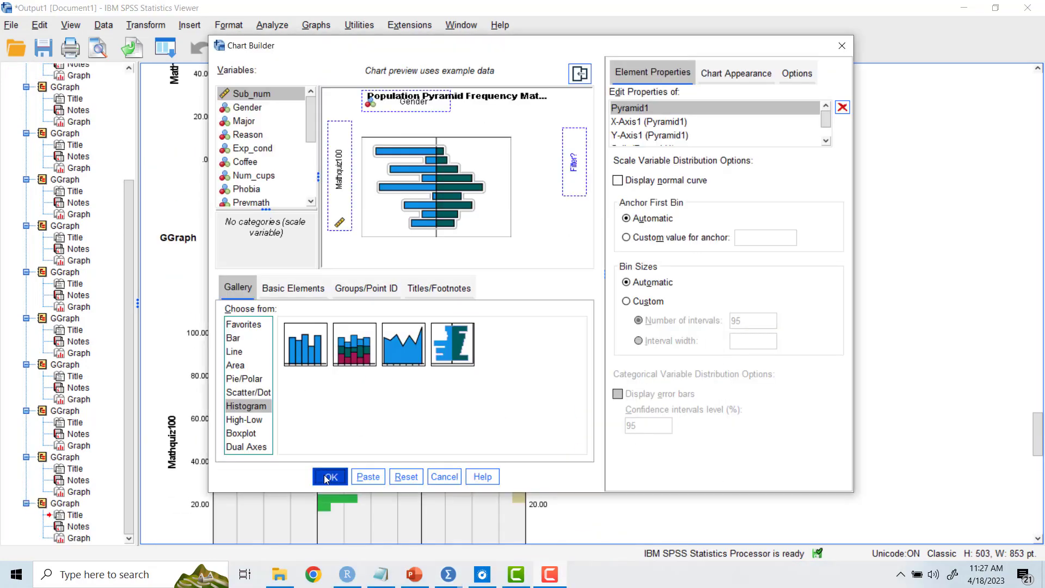
{"action": "left_click", "coordinate": [333, 476]}
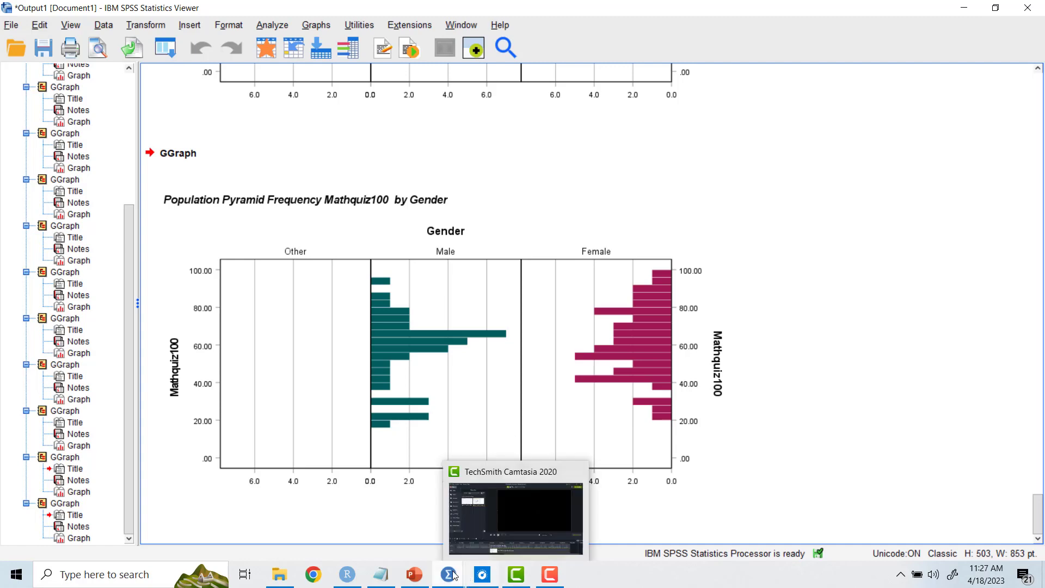
Step: In the Data Editor's variable definitions, remove the value label 3 = "Other" from Gender
{"action": "mouse_move", "coordinate": [448, 576]}
{"action": "left_click", "coordinate": [397, 536]}
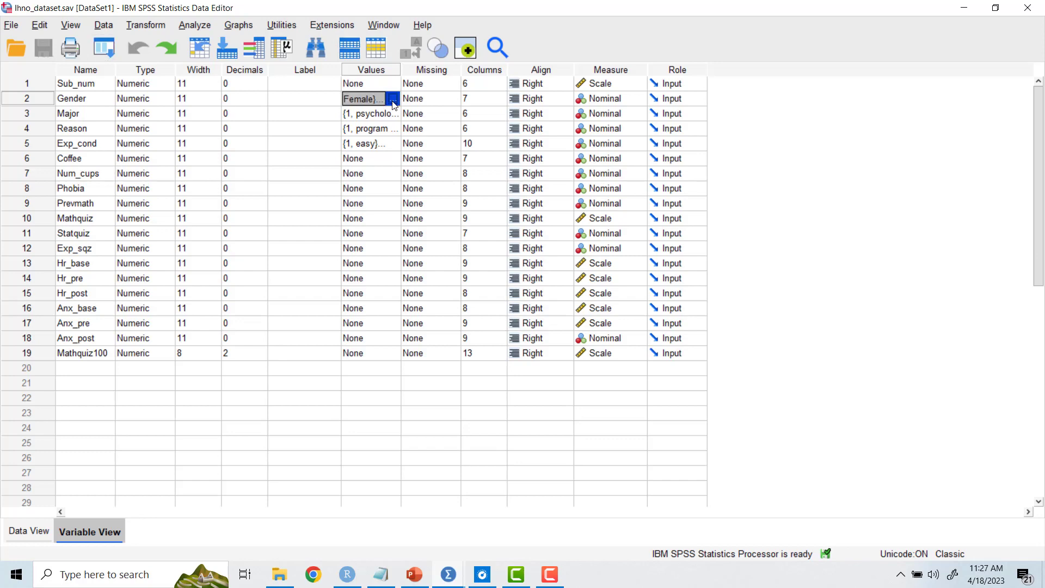
{"action": "left_click", "coordinate": [394, 98]}
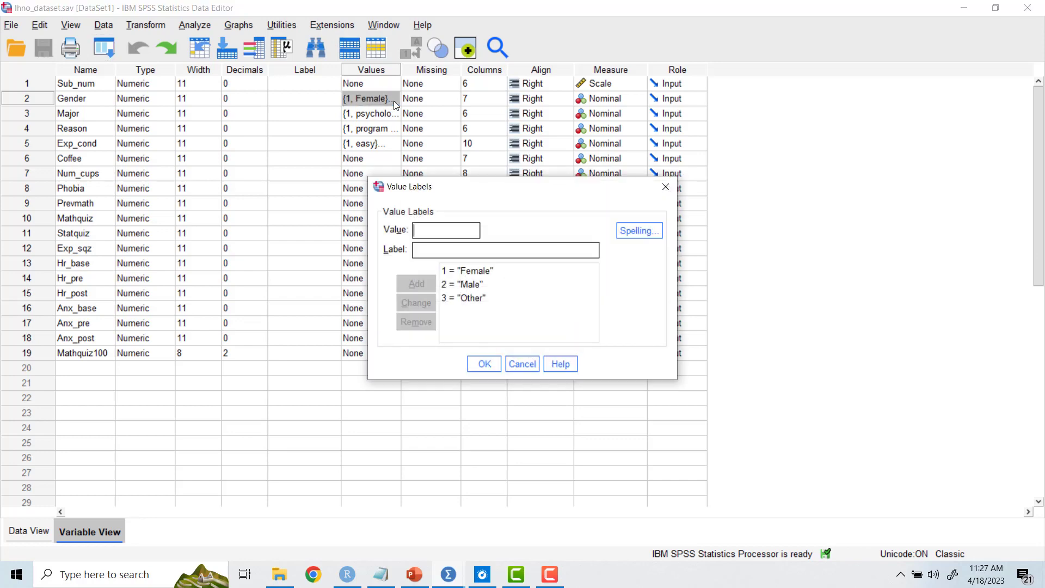
{"action": "left_click", "coordinate": [465, 298]}
{"action": "left_click", "coordinate": [428, 320]}
{"action": "left_click", "coordinate": [498, 372]}
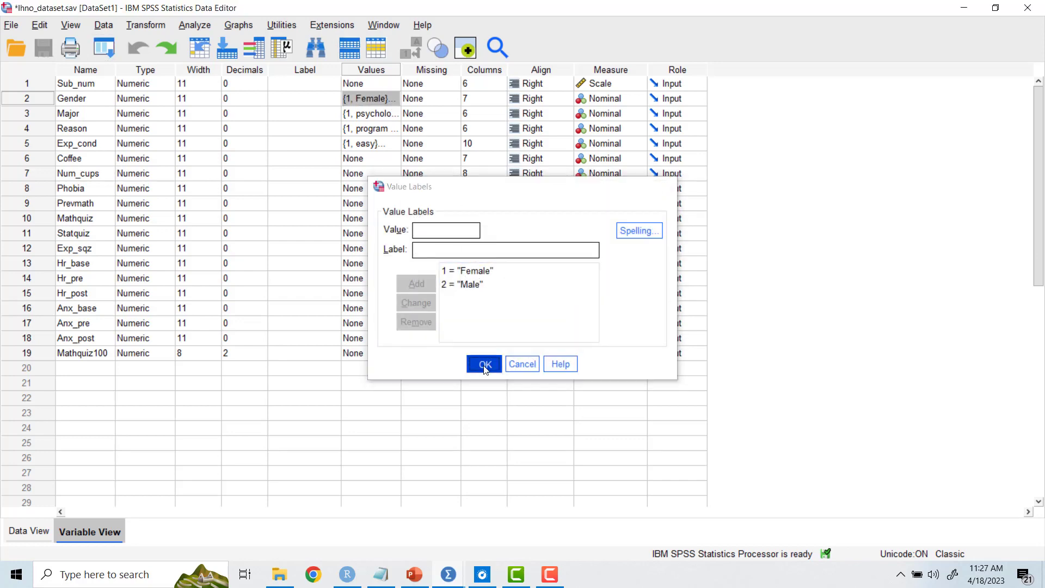
Step: Output the population pyramid of Mathquiz100 by Gender again with the same Chart Builder settings
{"action": "left_click", "coordinate": [251, 24]}
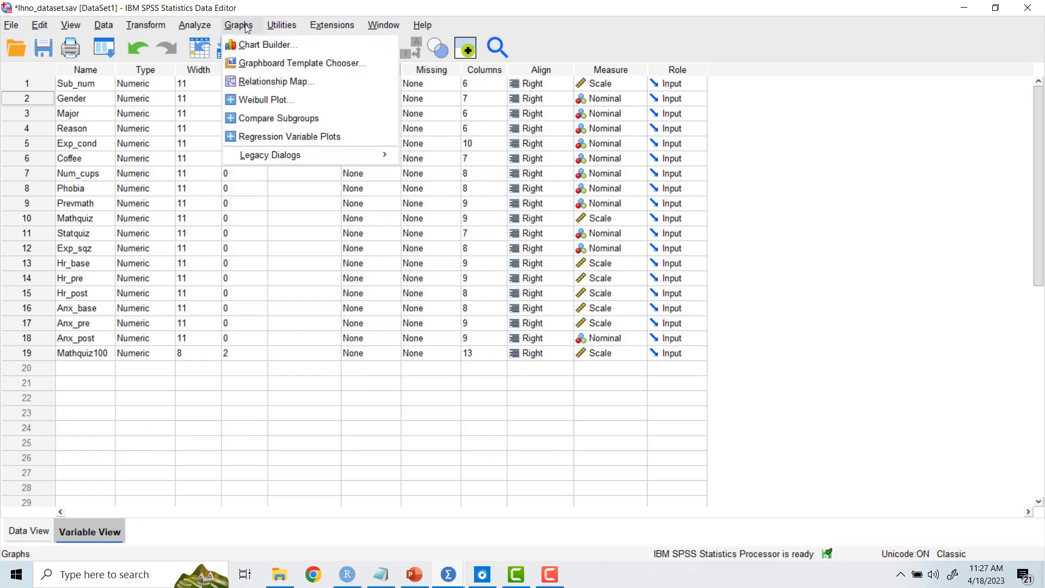
{"action": "left_click", "coordinate": [253, 44]}
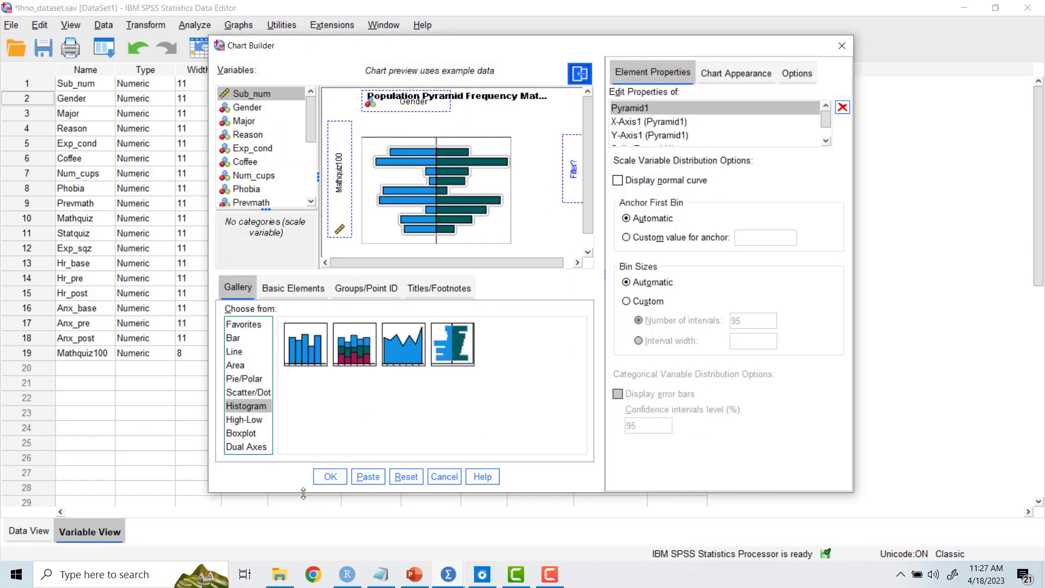
{"action": "left_click", "coordinate": [330, 476]}
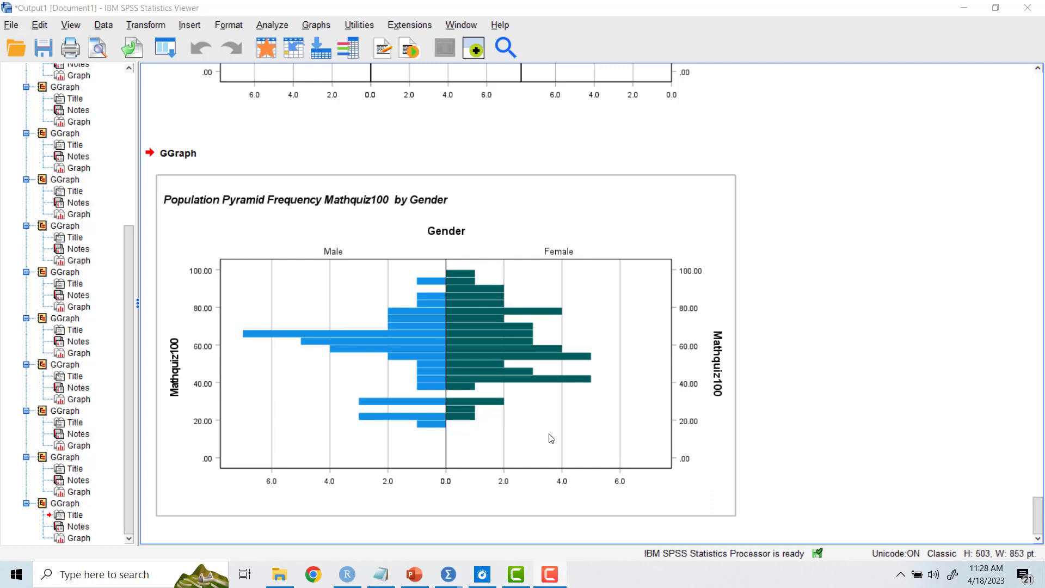
Step: Change the chart type in Chart Builder to a simple boxplot
{"action": "left_click", "coordinate": [318, 26]}
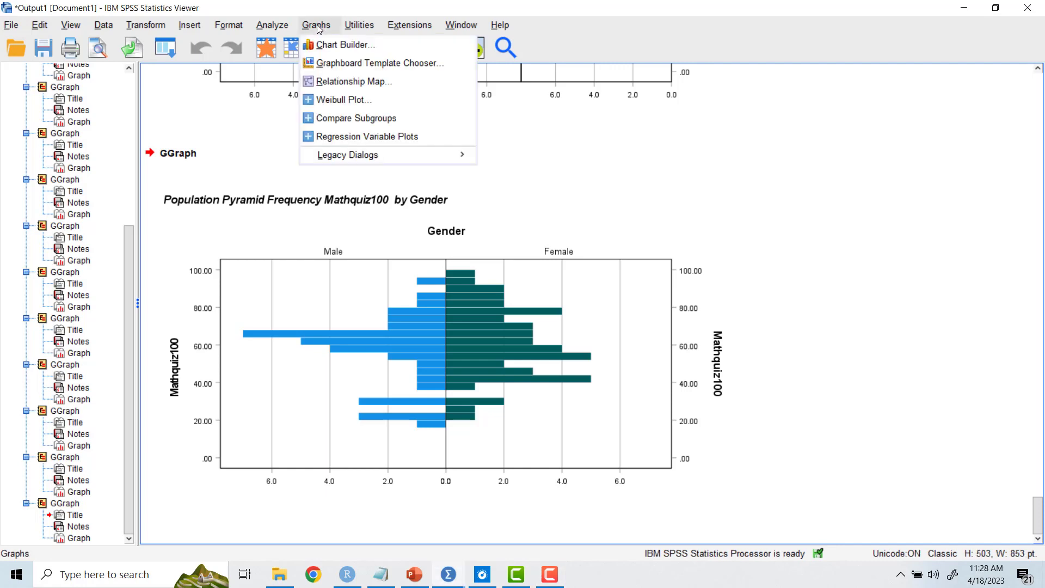
{"action": "left_click", "coordinate": [344, 45]}
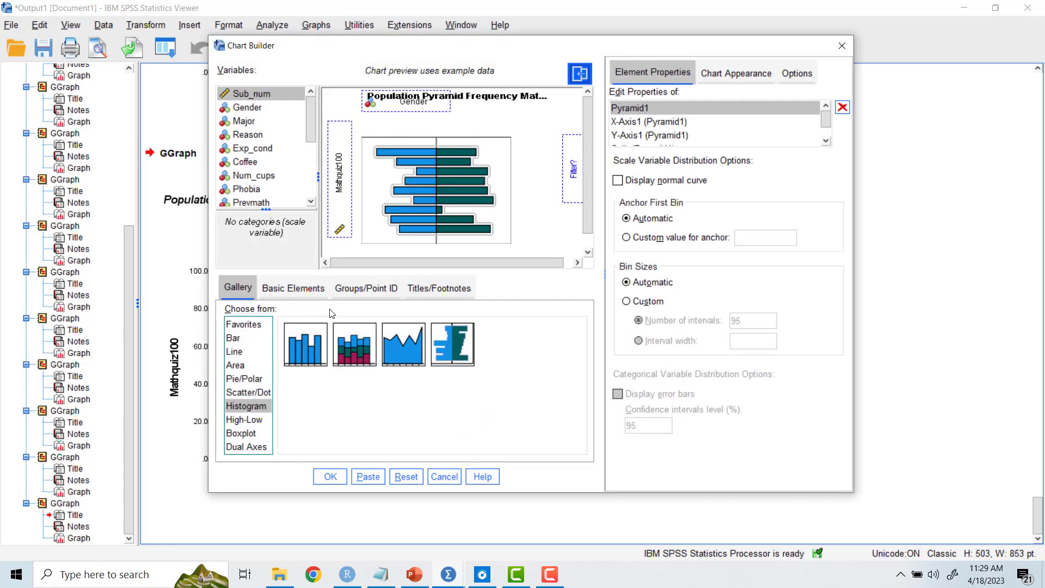
{"action": "left_click", "coordinate": [247, 433]}
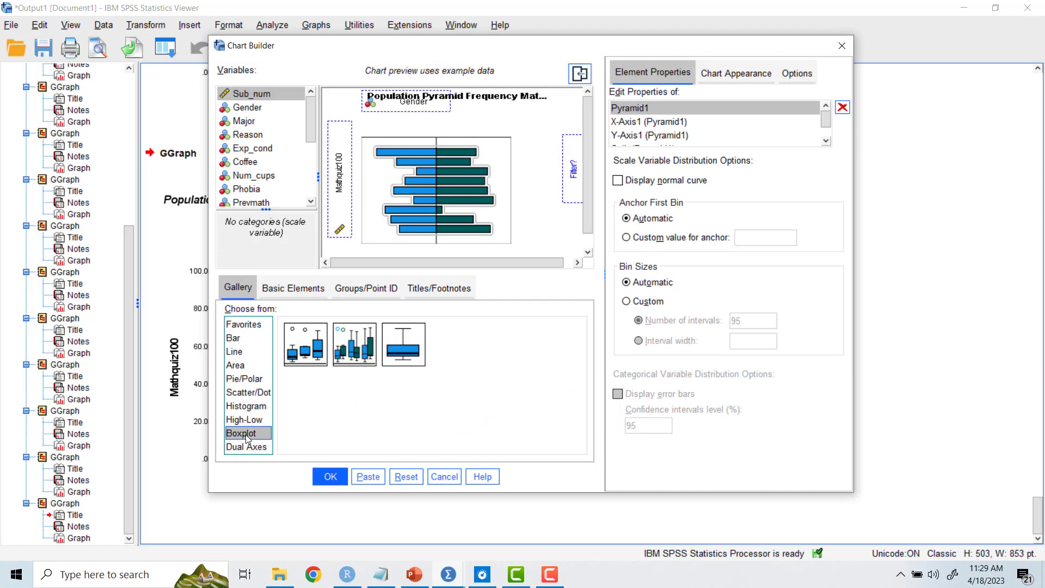
{"action": "left_click", "coordinate": [306, 352]}
{"action": "double_click", "coordinate": [307, 353]}
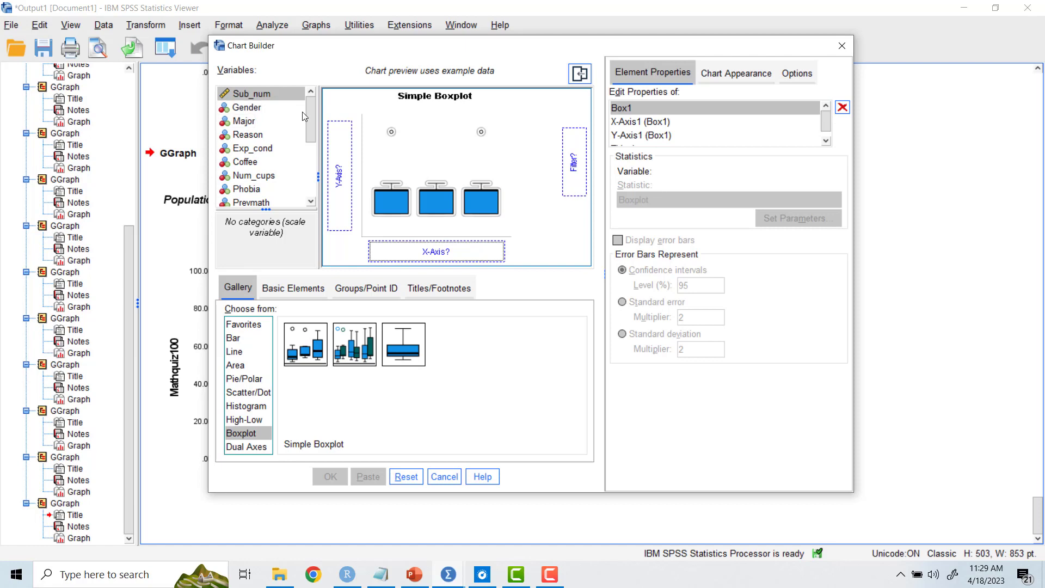
Step: Assign Mathquiz100 to the boxplot's Y-axis and Reason to its X-axis
{"action": "left_click_drag", "start_coordinate": [312, 124], "coordinate": [342, 173]}
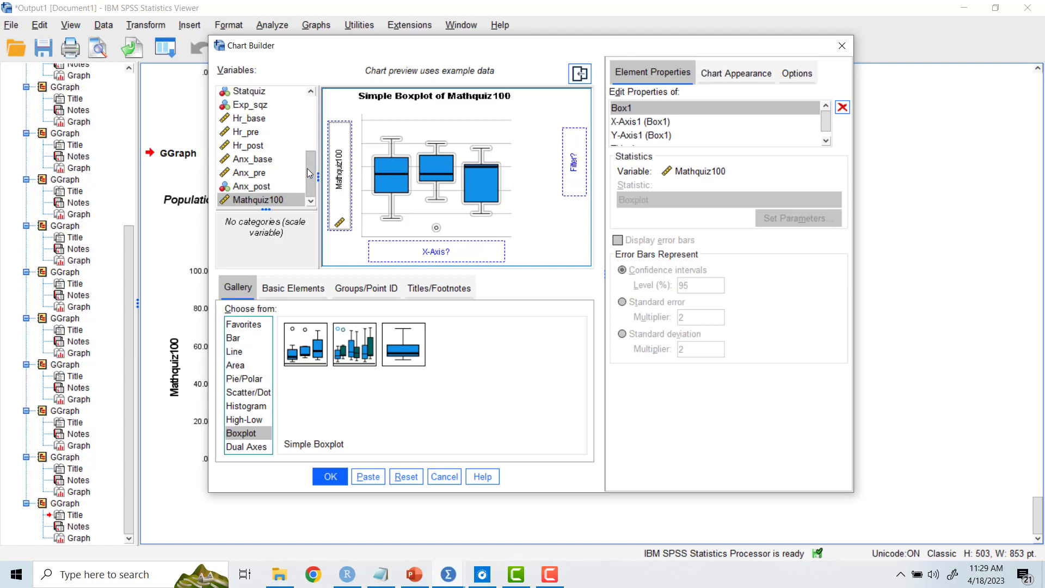
{"action": "left_click_drag", "start_coordinate": [309, 173], "coordinate": [309, 119]}
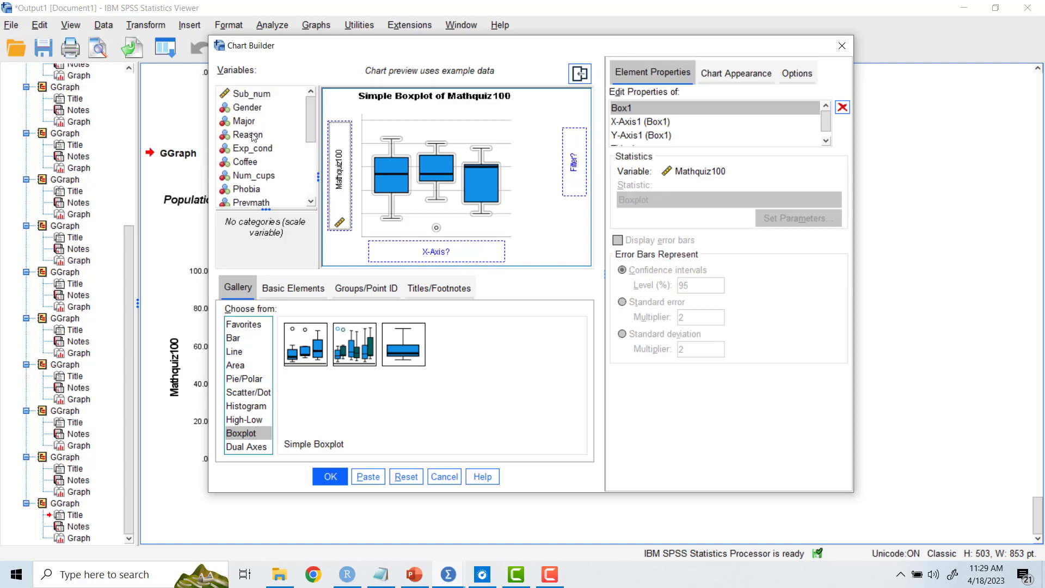
{"action": "left_click_drag", "start_coordinate": [253, 137], "coordinate": [436, 252]}
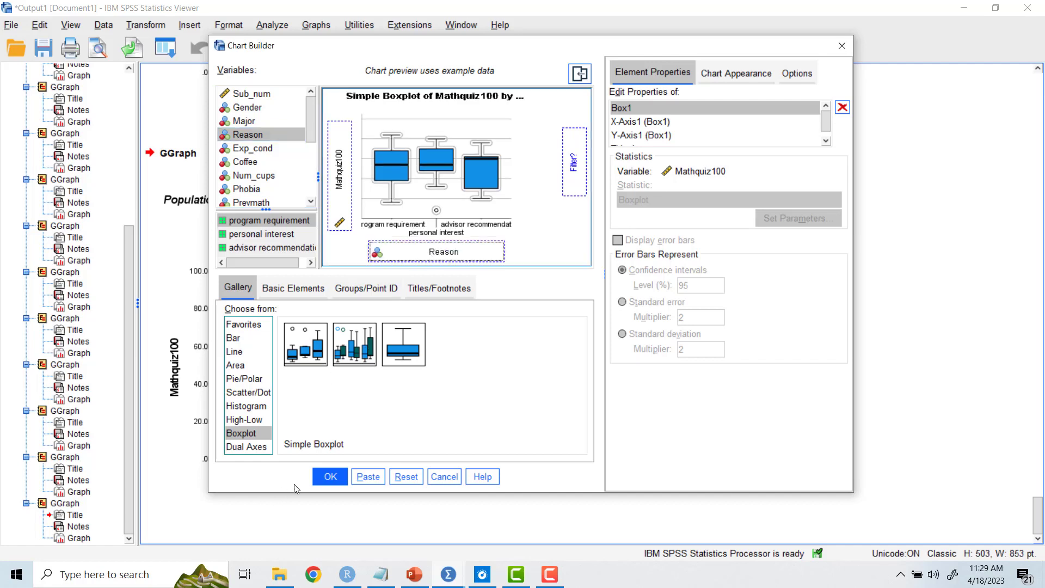
Step: Output the simple boxplot of Mathquiz100 by Reason and bring the chart into view
{"action": "left_click", "coordinate": [335, 481]}
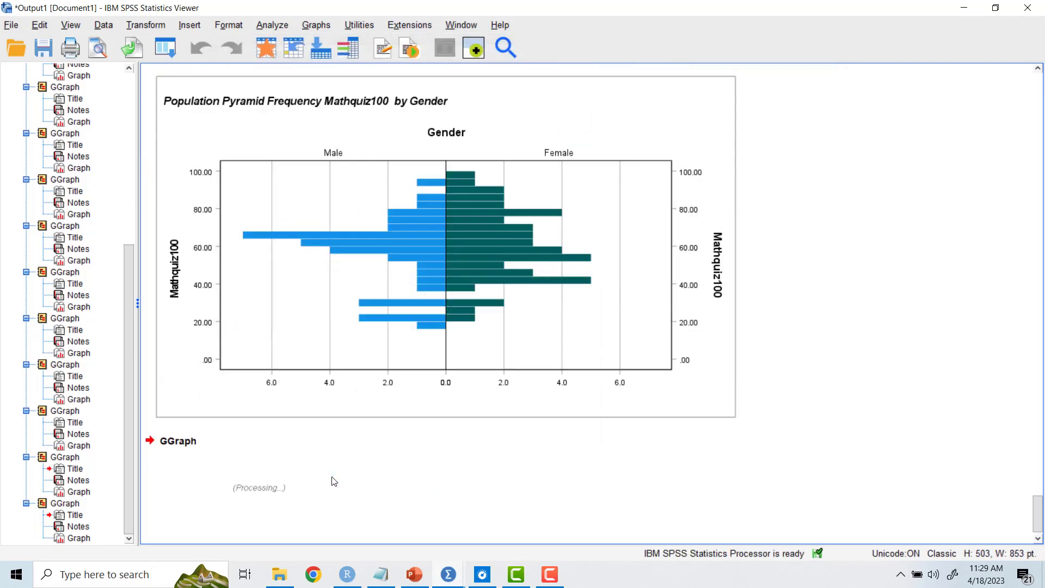
{"action": "scroll", "coordinate": [376, 355], "scroll_direction": "down", "scroll_amount": 5}
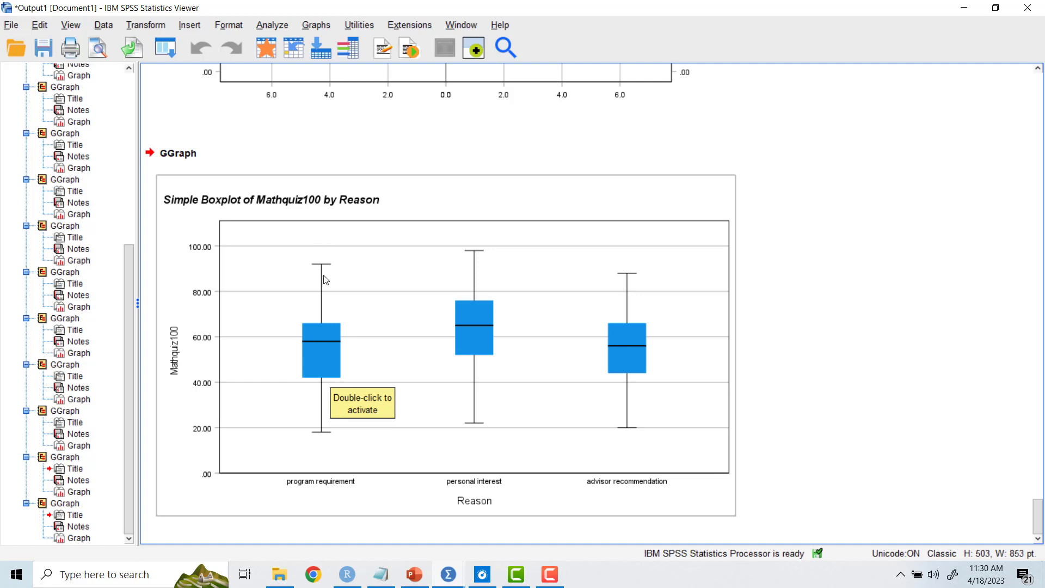
{"action": "left_click", "coordinate": [401, 367]}
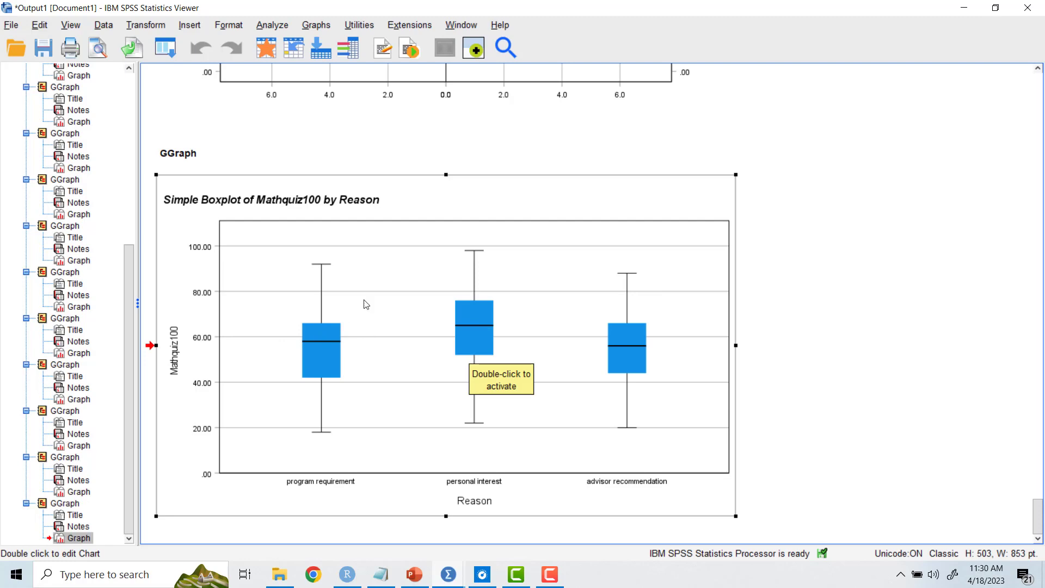
Step: Change the chart in Chart Builder to a clustered boxplot and assign Gender as the cluster variable on X
{"action": "left_click", "coordinate": [276, 27]}
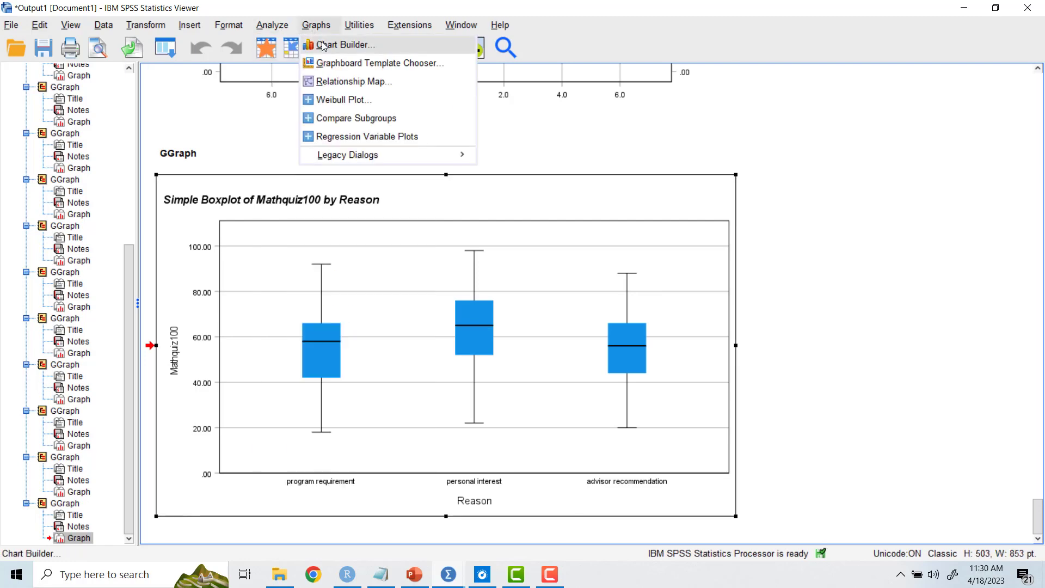
{"action": "left_click", "coordinate": [324, 46]}
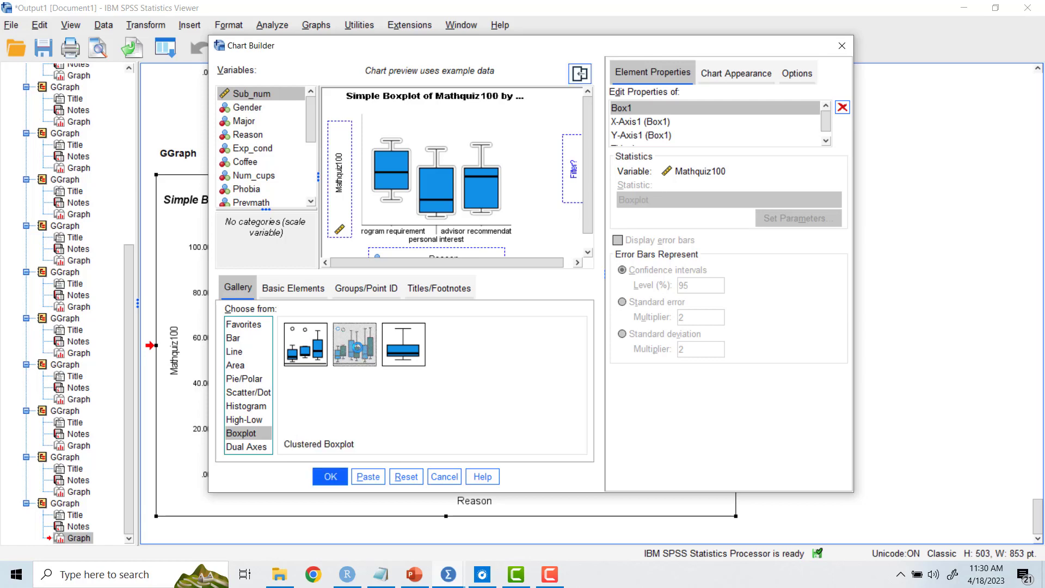
{"action": "double_click", "coordinate": [357, 347]}
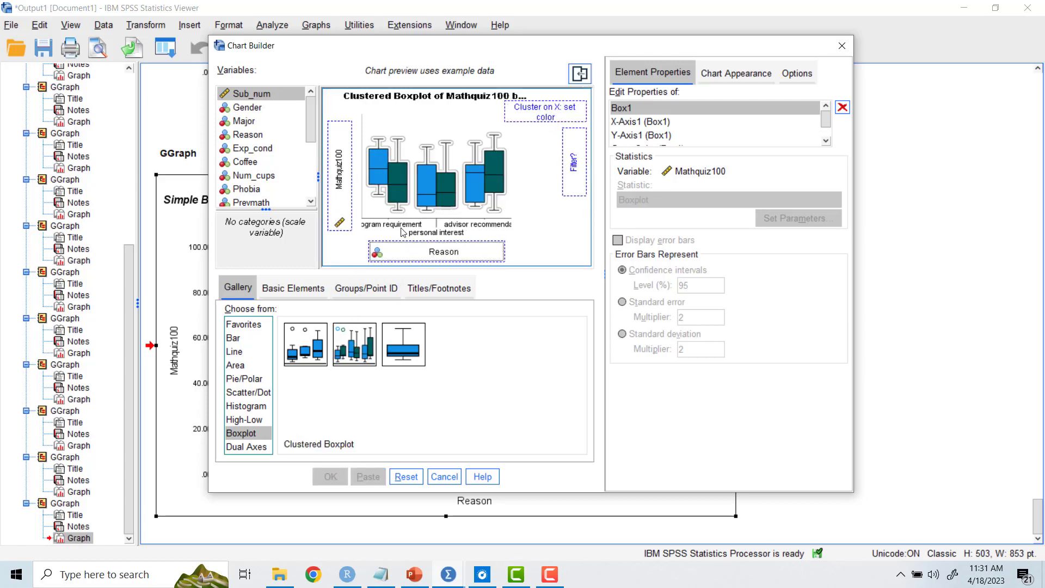
{"action": "left_click", "coordinate": [258, 110]}
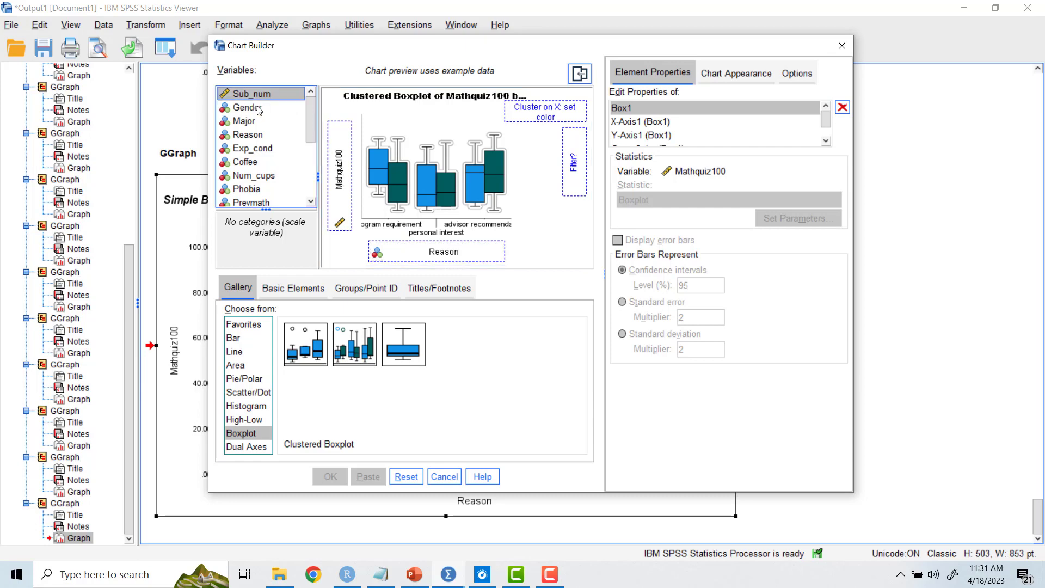
{"action": "left_click_drag", "start_coordinate": [259, 111], "coordinate": [544, 112]}
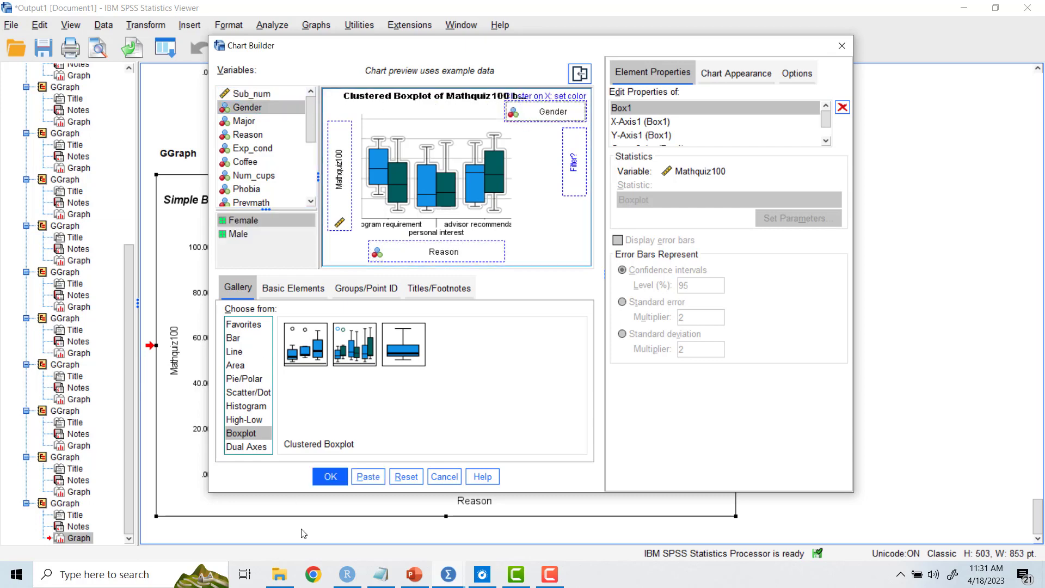
Step: Output the clustered boxplot of Mathquiz100 by Reason and Gender and look over the chart
{"action": "left_click", "coordinate": [327, 478]}
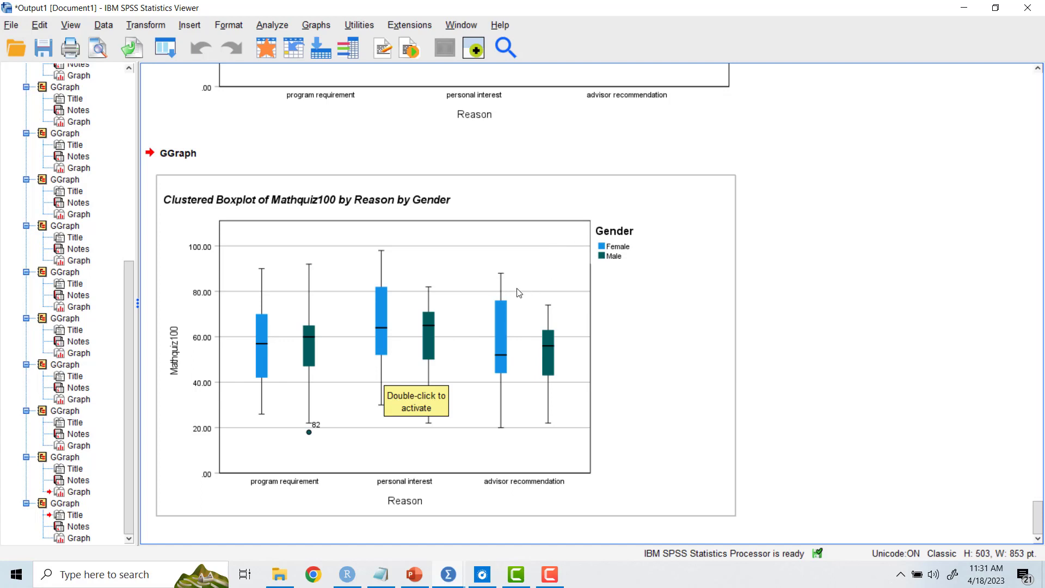
{"action": "scroll", "coordinate": [402, 329], "scroll_direction": "up", "scroll_amount": 1}
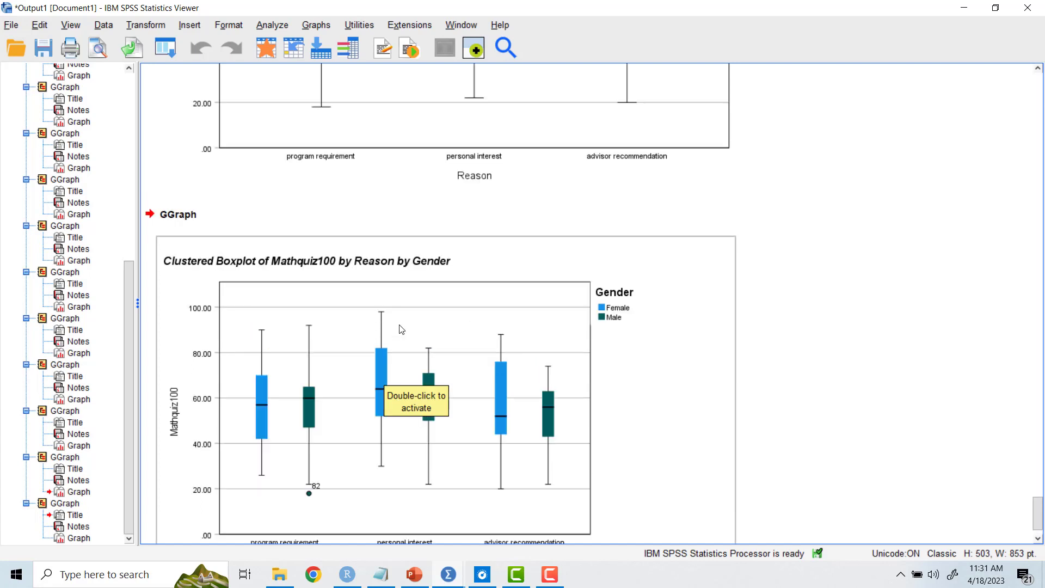
{"action": "scroll", "coordinate": [401, 328], "scroll_direction": "down", "scroll_amount": 1}
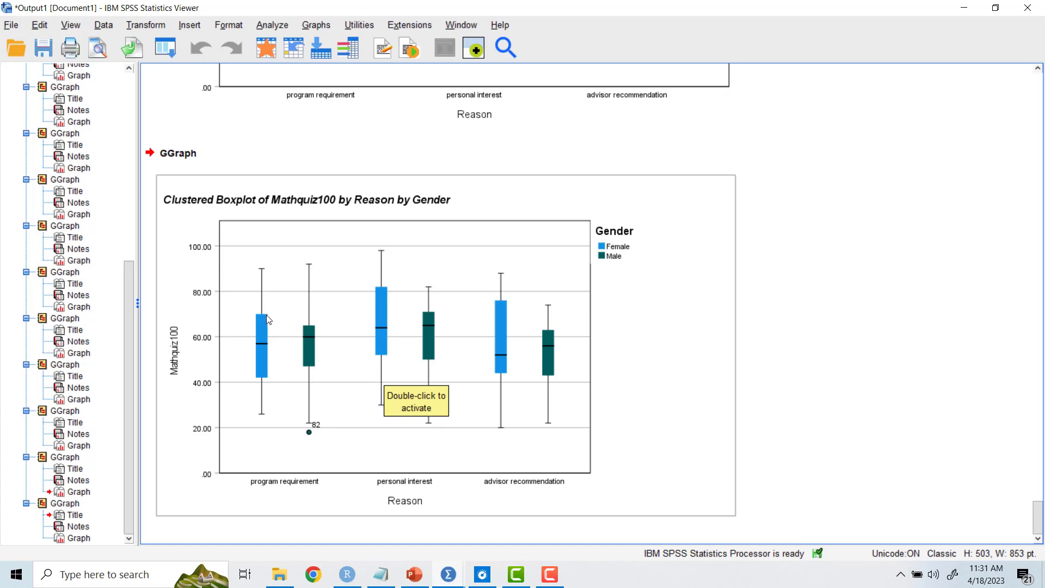
{"action": "left_click", "coordinate": [359, 359]}
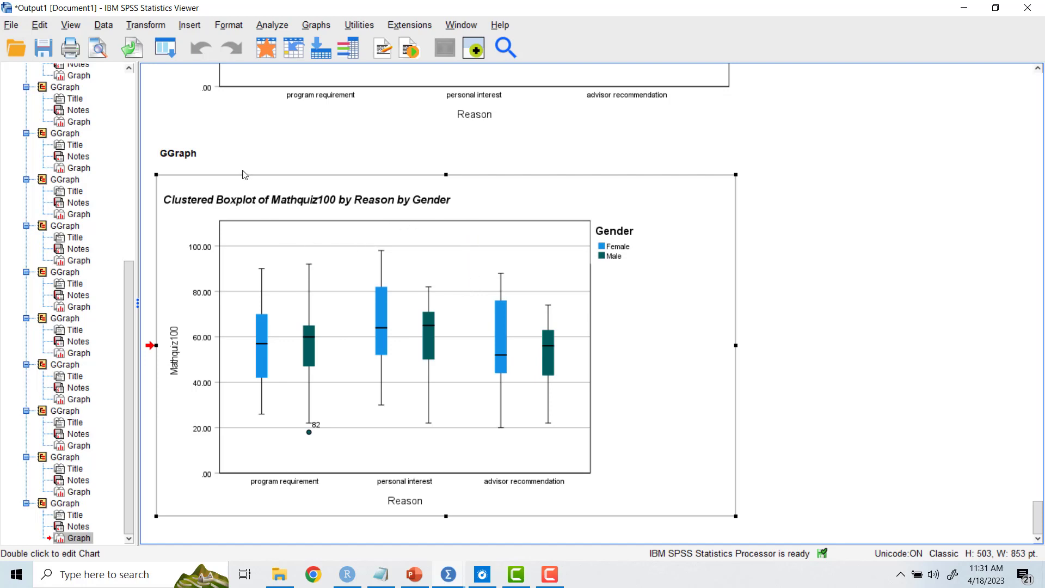
Step: Reopen Chart Builder and change the chart type from clustered boxplot to a scatter plot
{"action": "left_click", "coordinate": [319, 28]}
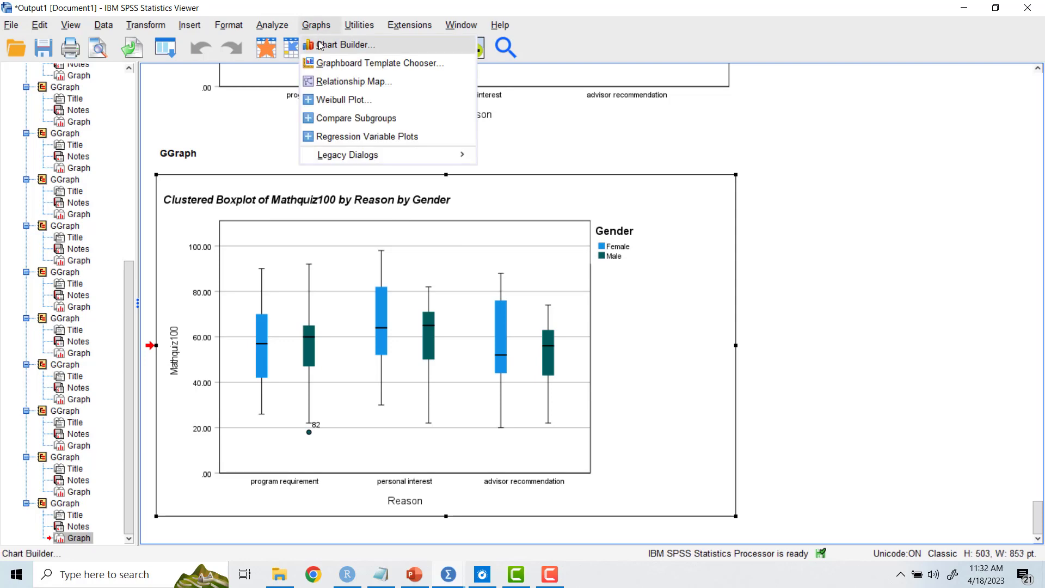
{"action": "left_click", "coordinate": [320, 45]}
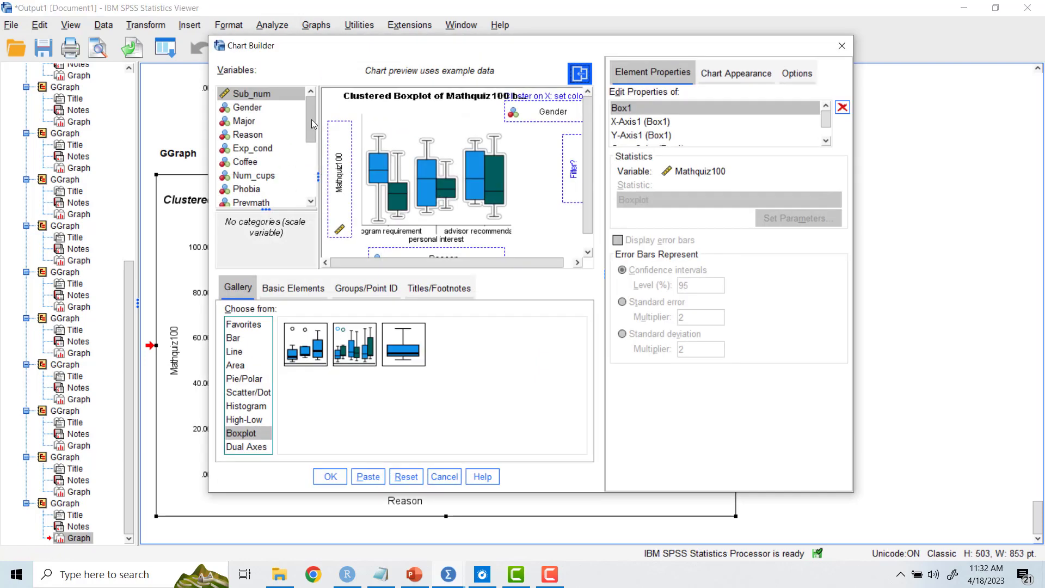
{"action": "left_click_drag", "start_coordinate": [312, 125], "coordinate": [310, 180]}
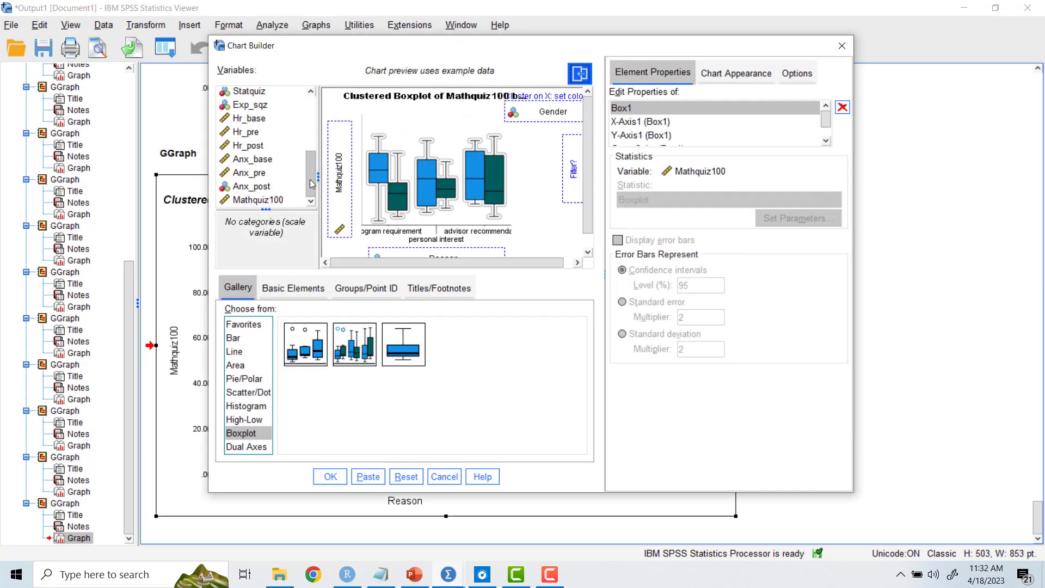
{"action": "left_click", "coordinate": [242, 393]}
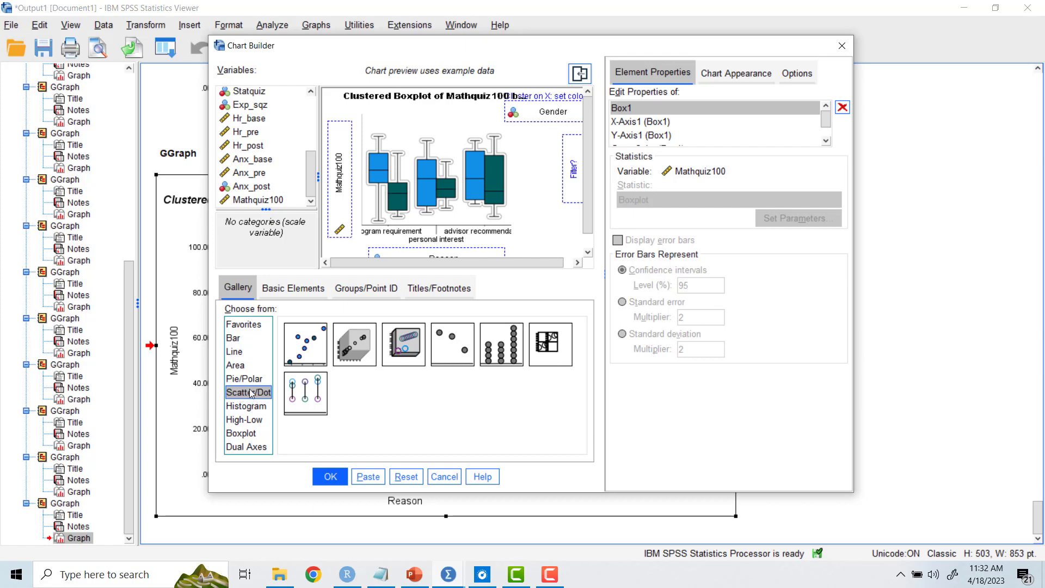
{"action": "left_click", "coordinate": [298, 343]}
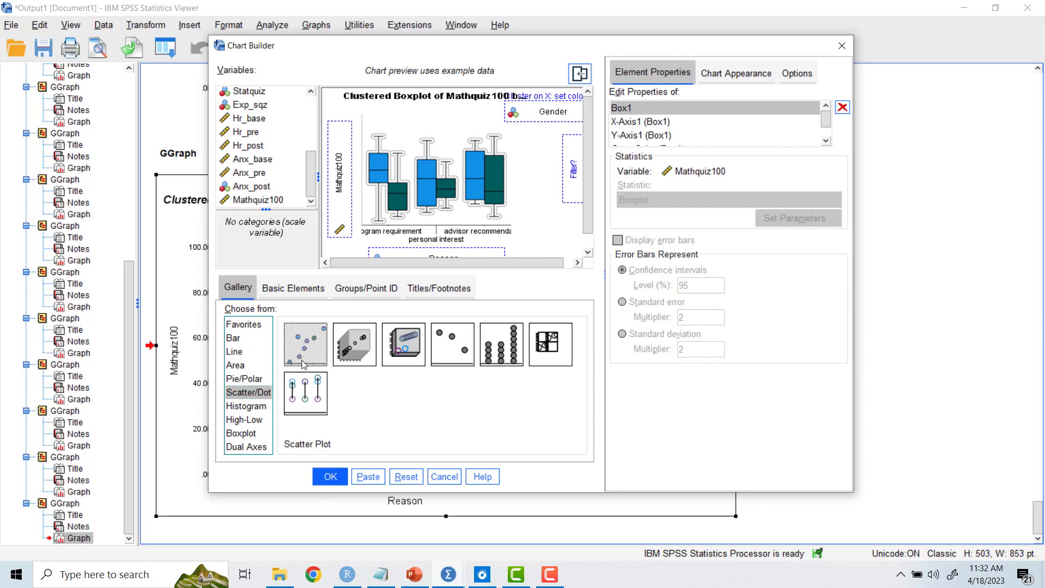
{"action": "double_click", "coordinate": [307, 351]}
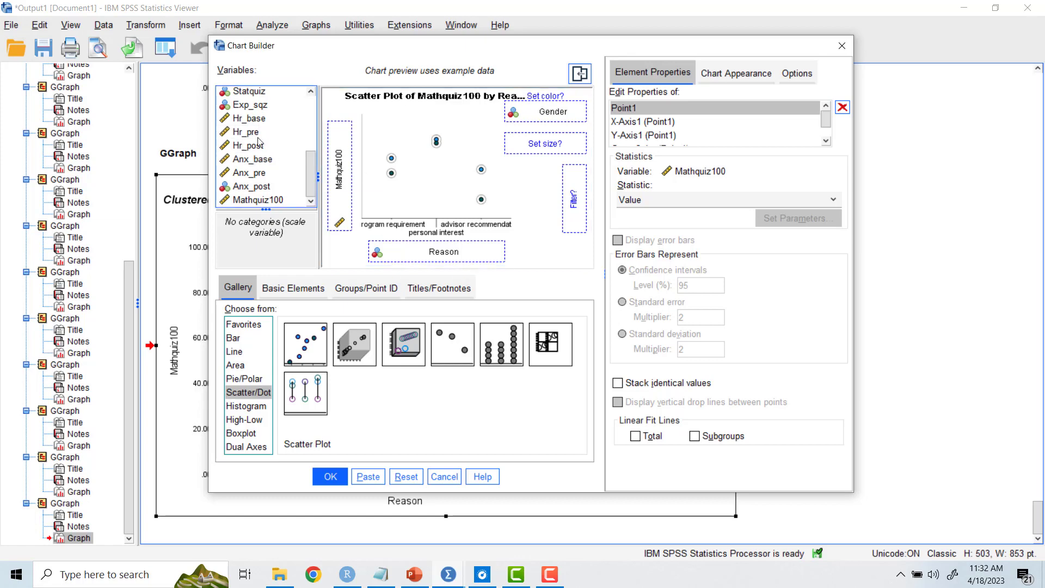
Step: Replace the scatter plot's variables with only Hr_pre on the X-axis and Hr_post on the Y-axis, and output the chart
{"action": "left_click_drag", "start_coordinate": [237, 135], "coordinate": [423, 249]}
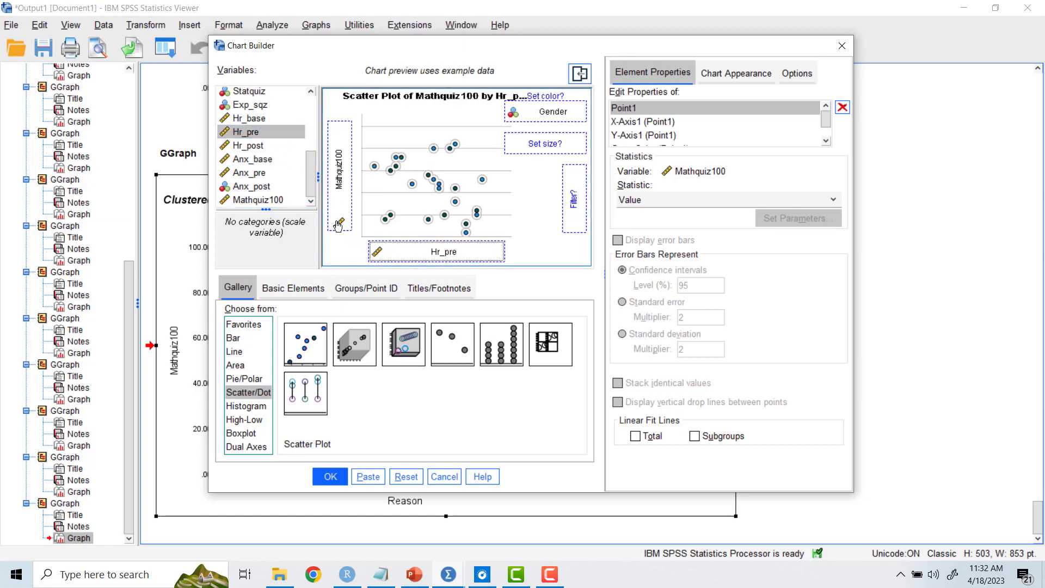
{"action": "left_click_drag", "start_coordinate": [245, 148], "coordinate": [323, 44]}
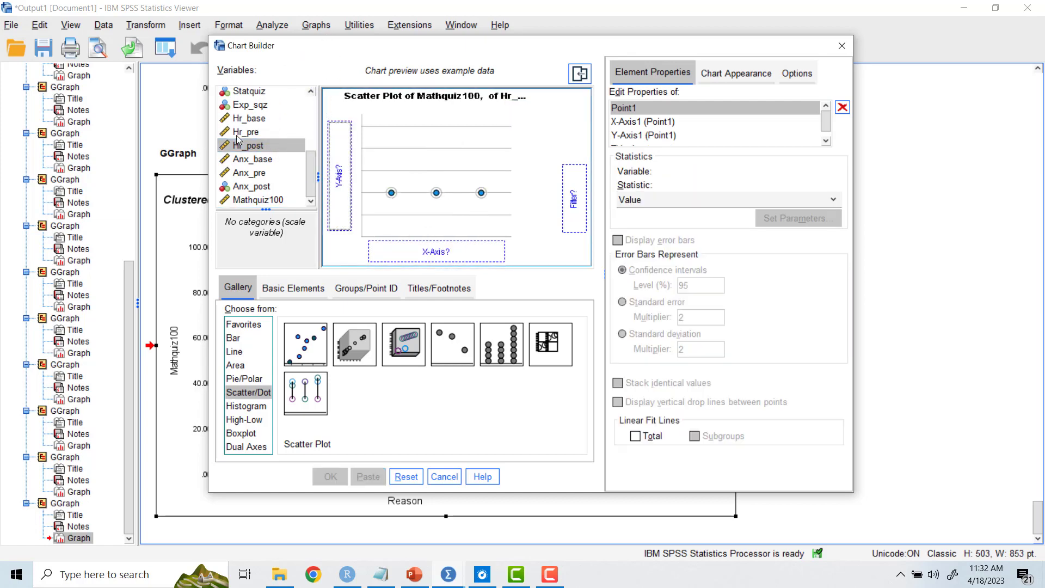
{"action": "left_click_drag", "start_coordinate": [240, 132], "coordinate": [415, 248]}
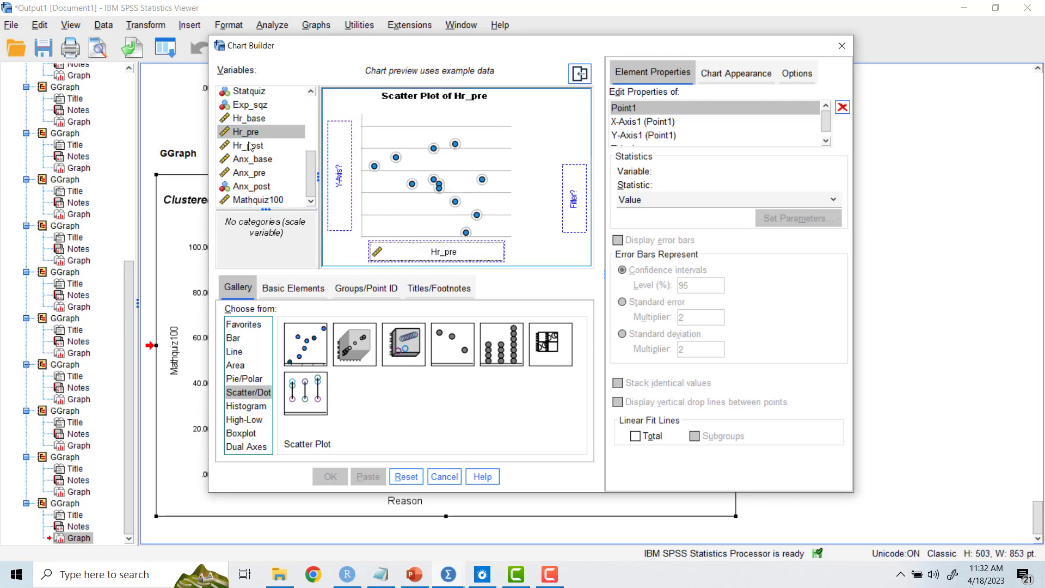
{"action": "left_click_drag", "start_coordinate": [249, 146], "coordinate": [339, 155]}
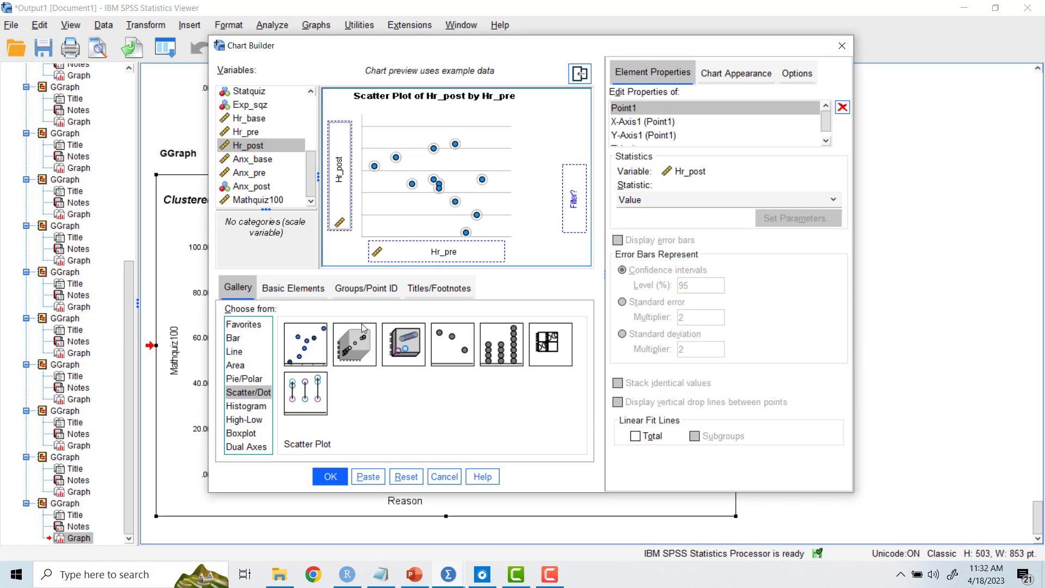
{"action": "left_click", "coordinate": [331, 477]}
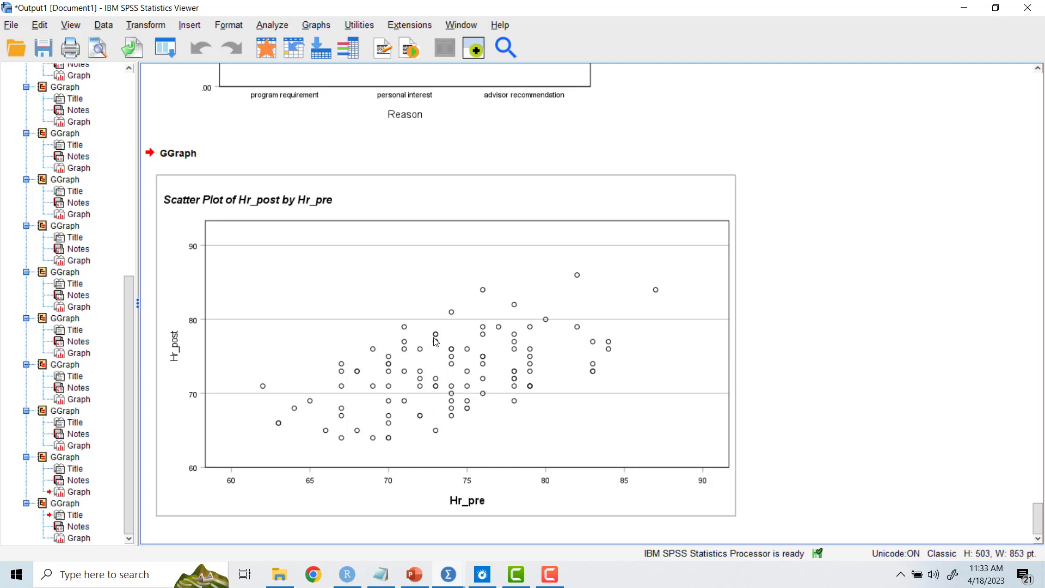
Step: Add a linear fit line at total to the scatter plot of Hr_post by Hr_pre in the Chart Editor
{"action": "left_click", "coordinate": [451, 361]}
{"action": "double_click", "coordinate": [451, 361]}
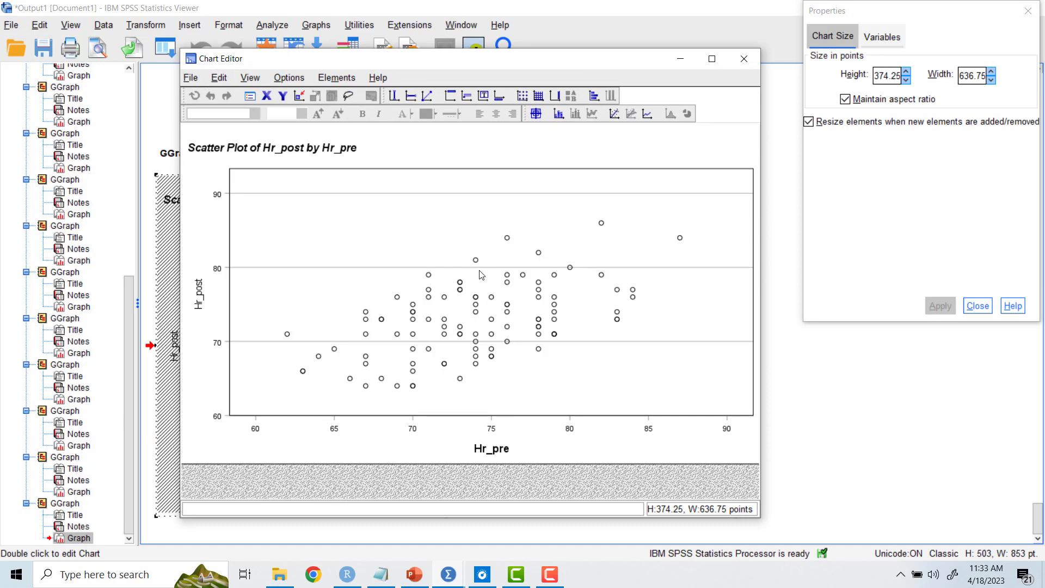
{"action": "left_click", "coordinate": [615, 114]}
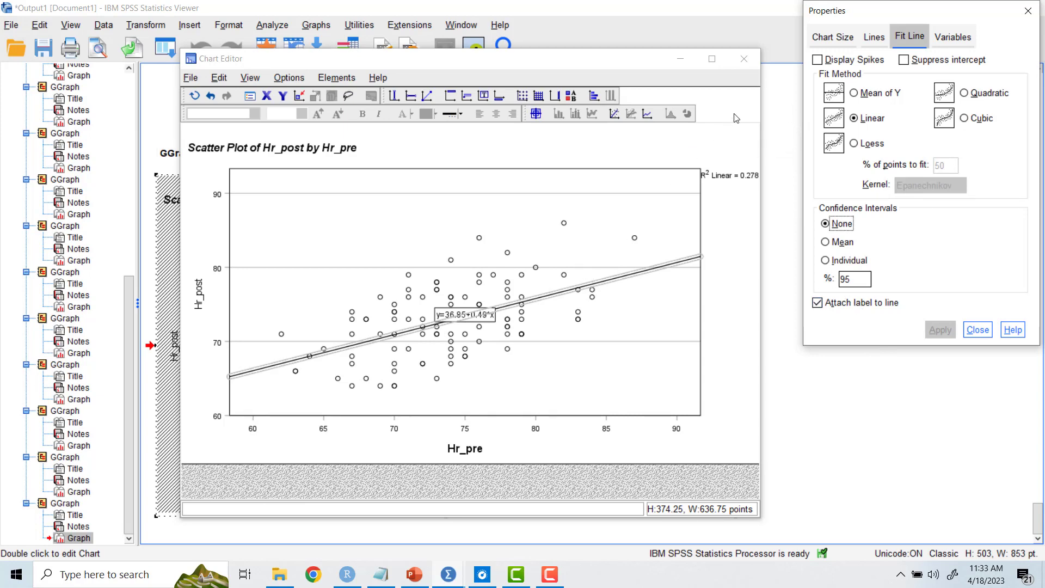
{"action": "left_click", "coordinate": [744, 61]}
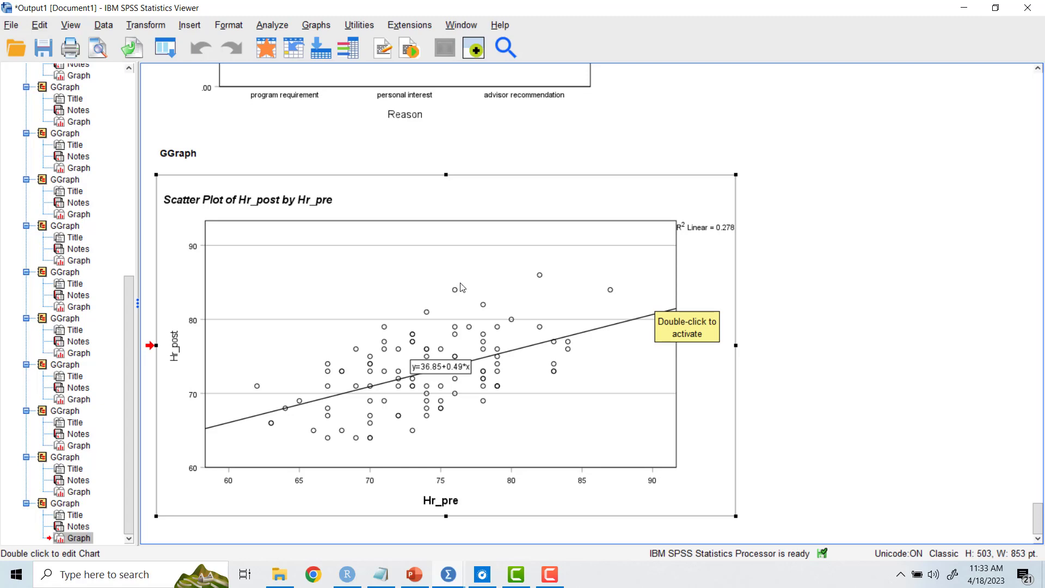
Step: Reopen Chart Builder and change the chart type to a scatterplot matrix
{"action": "scroll", "coordinate": [440, 281], "scroll_direction": "up", "scroll_amount": 2}
{"action": "scroll", "coordinate": [440, 282], "scroll_direction": "up", "scroll_amount": 4}
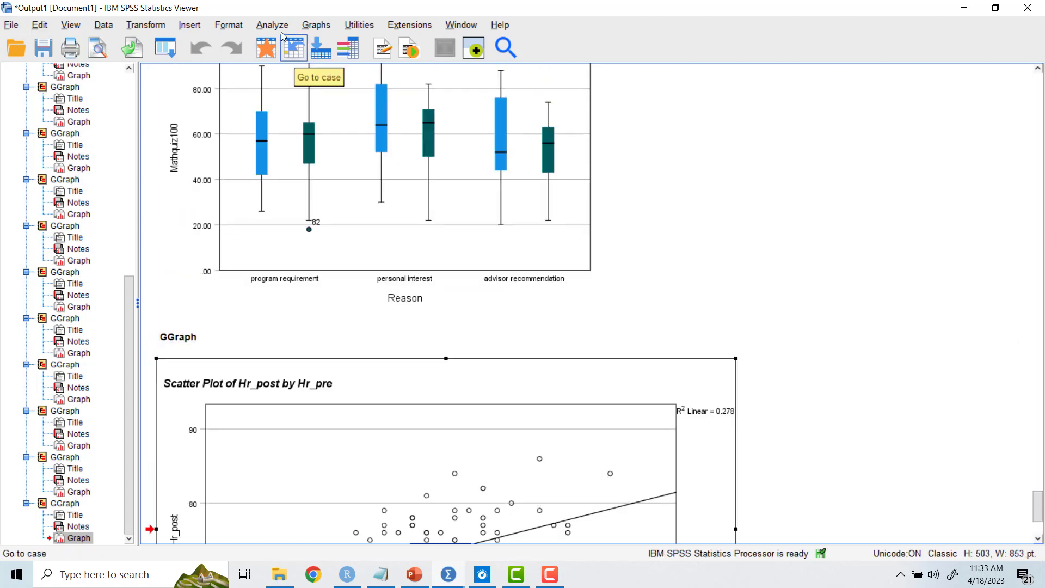
{"action": "left_click", "coordinate": [317, 25]}
{"action": "left_click", "coordinate": [328, 44]}
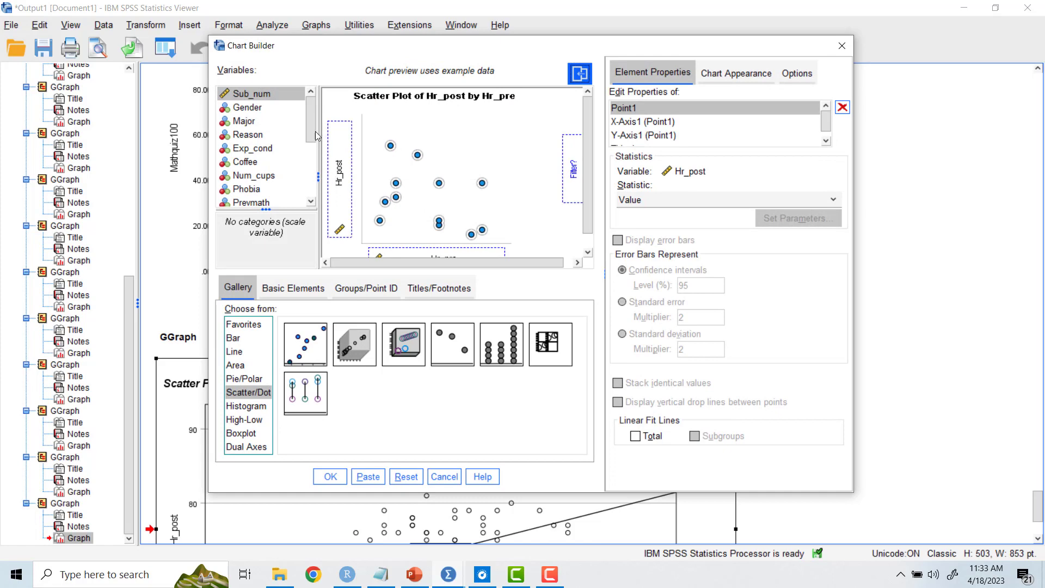
{"action": "double_click", "coordinate": [545, 346]}
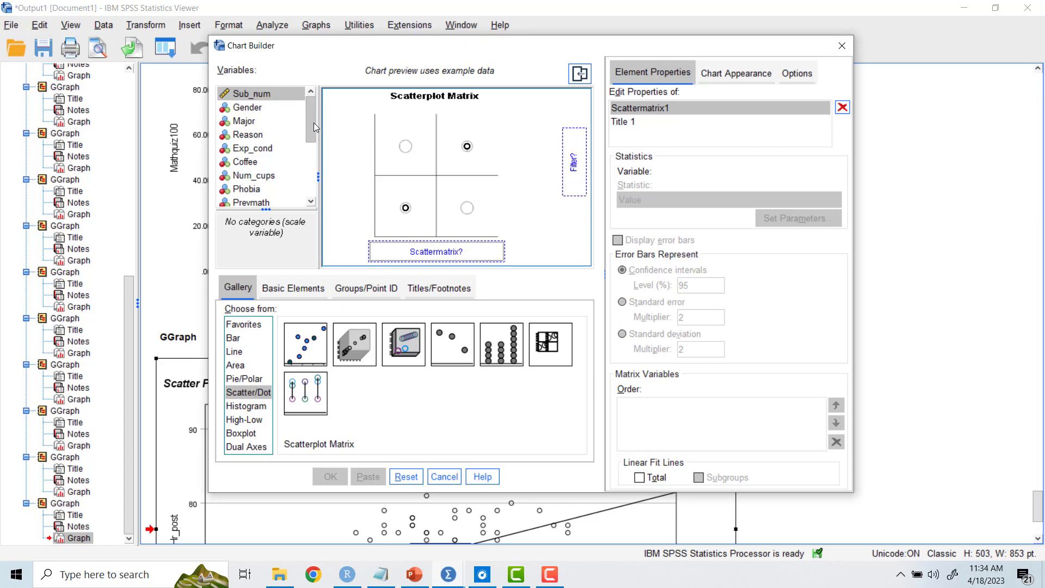
Step: Assign Hr_base, Hr_pre, Hr_post, Anx_base, Anx_pre and Mathquiz100 as the matrix variables and output the scatterplot matrix
{"action": "left_click_drag", "start_coordinate": [311, 123], "coordinate": [317, 186]}
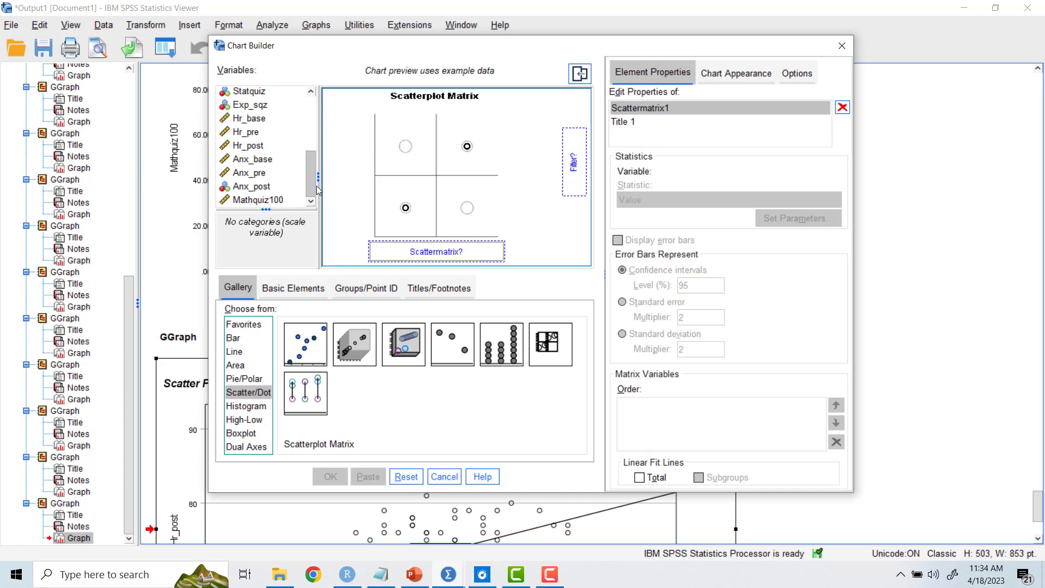
{"action": "left_click", "coordinate": [249, 119]}
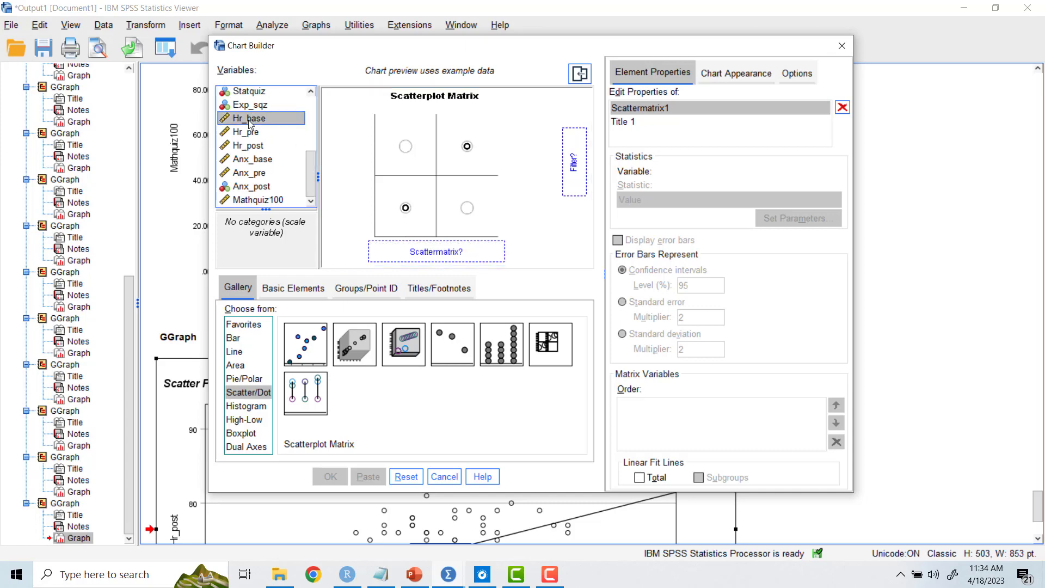
{"action": "left_click", "coordinate": [248, 173], "text": "shift"}
{"action": "left_click", "coordinate": [247, 200], "text": "ctrl"}
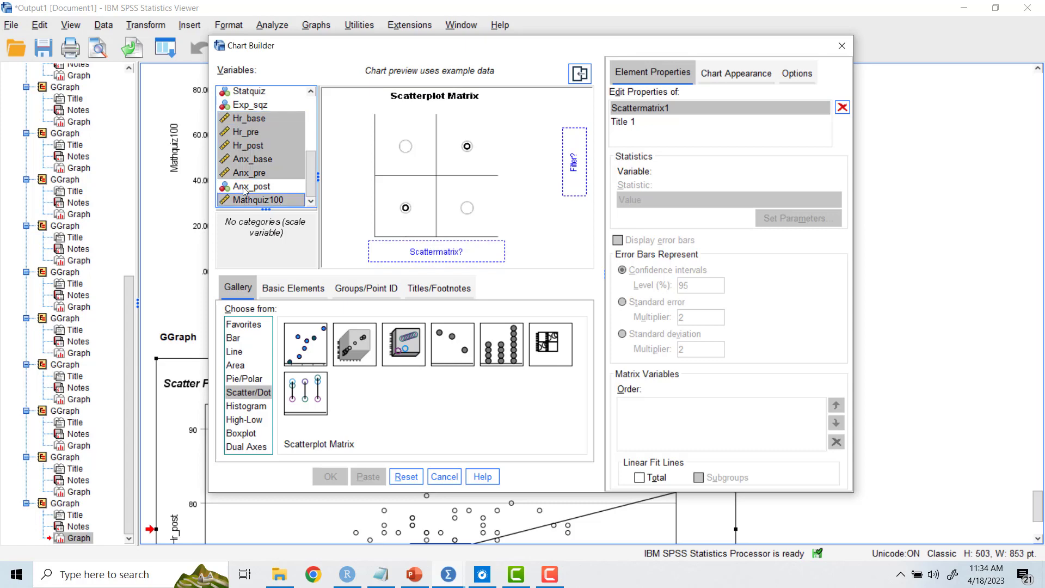
{"action": "left_click_drag", "start_coordinate": [246, 144], "coordinate": [417, 256]}
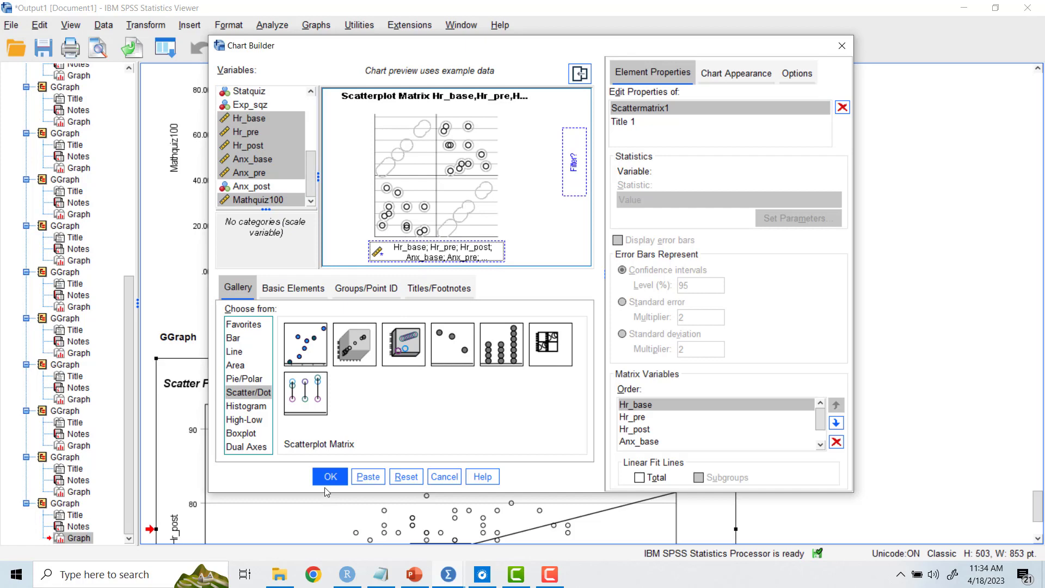
{"action": "left_click", "coordinate": [328, 477]}
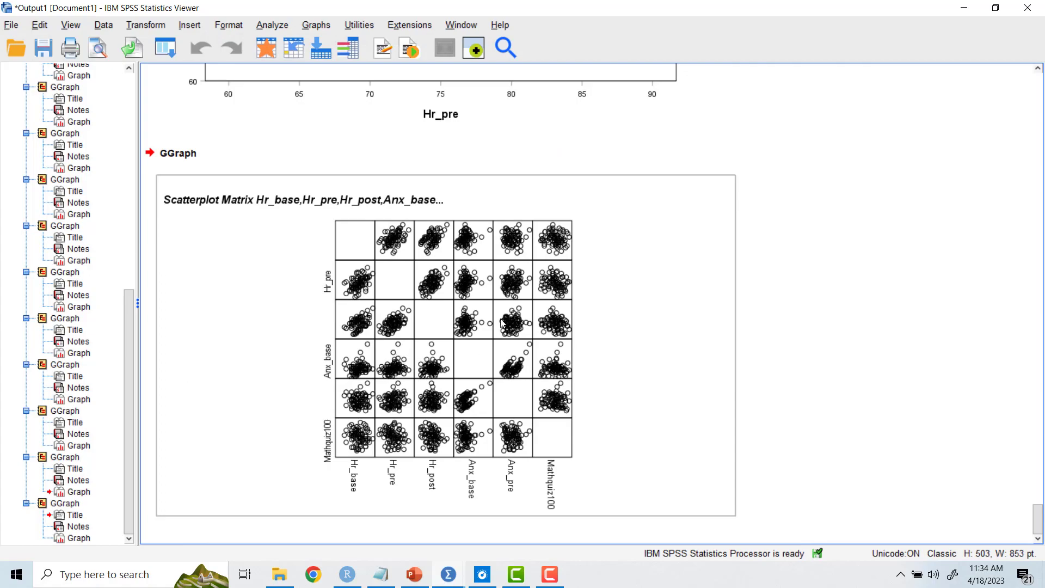
Step: Add fit lines at total to every panel of the scatterplot matrix in the Chart Editor, and return to the output
{"action": "double_click", "coordinate": [434, 320]}
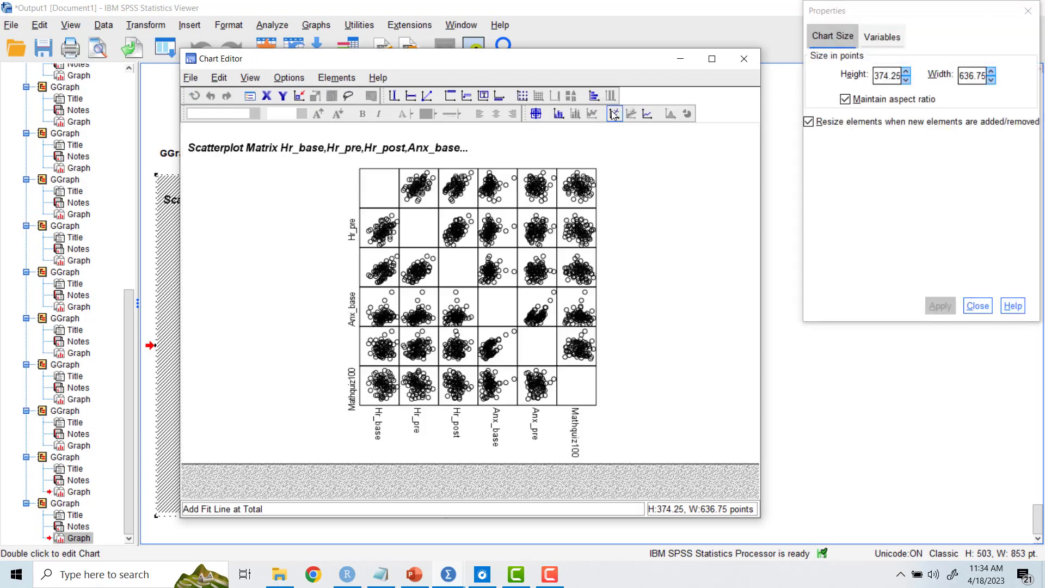
{"action": "left_click", "coordinate": [611, 113]}
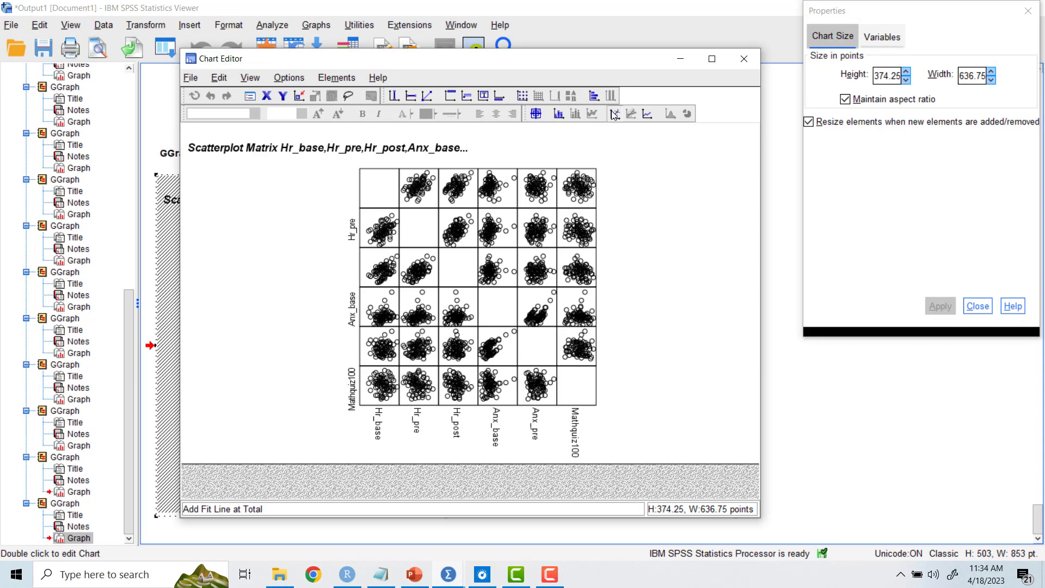
{"action": "left_click", "coordinate": [742, 60]}
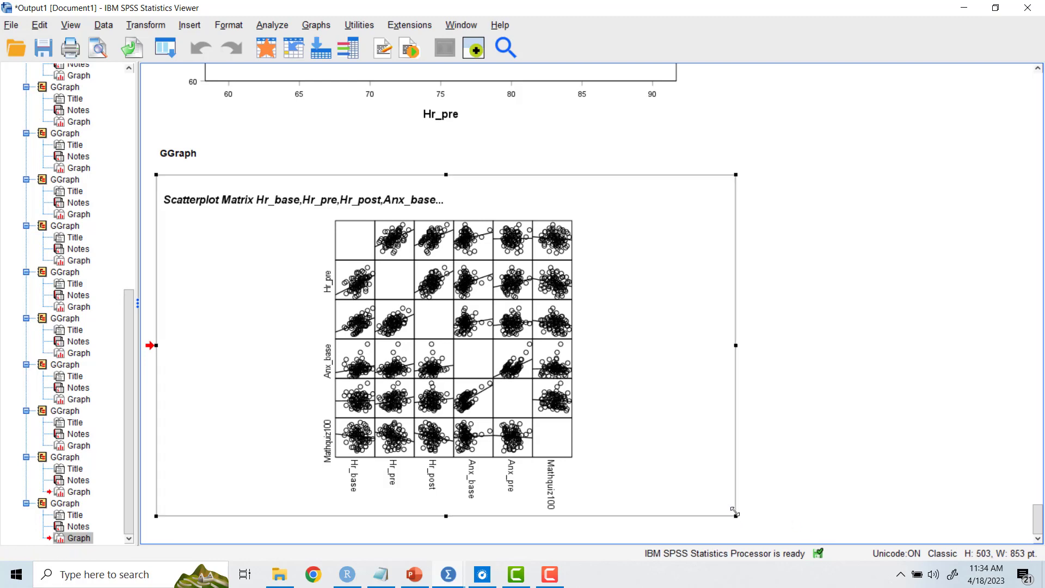
Step: Enlarge the scatterplot matrix in the output to about 926 pt wide and 573 pt high
{"action": "left_click_drag", "start_coordinate": [735, 516], "coordinate": [770, 550]}
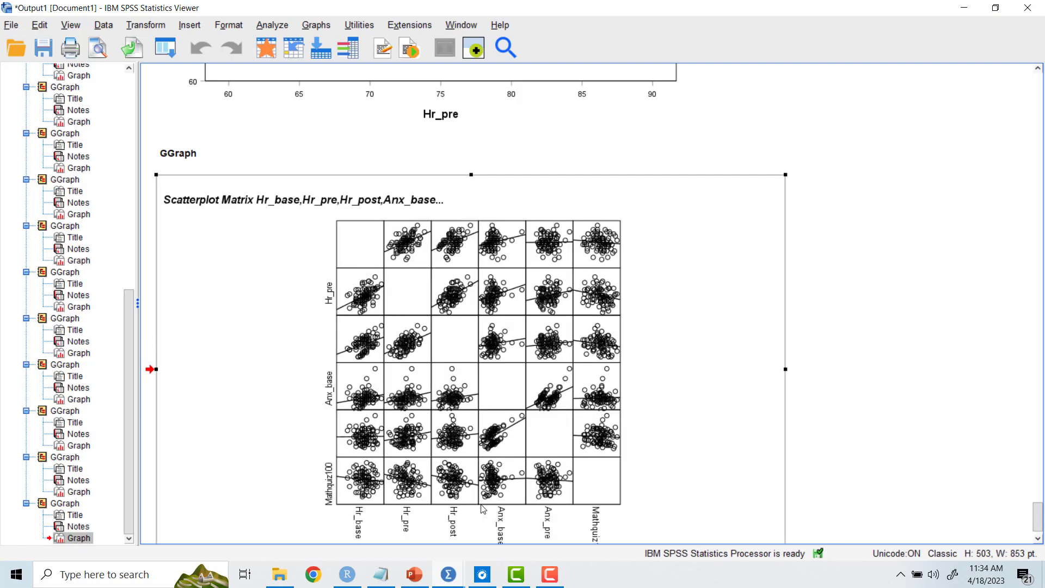
{"action": "left_click_drag", "start_coordinate": [472, 516], "coordinate": [472, 527]}
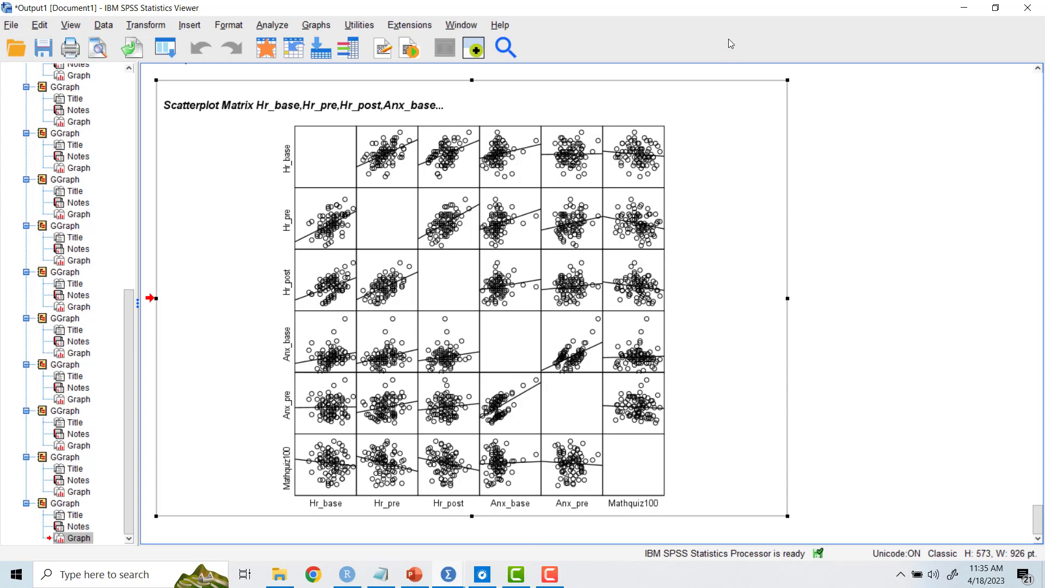
{"action": "left_click", "coordinate": [452, 582]}
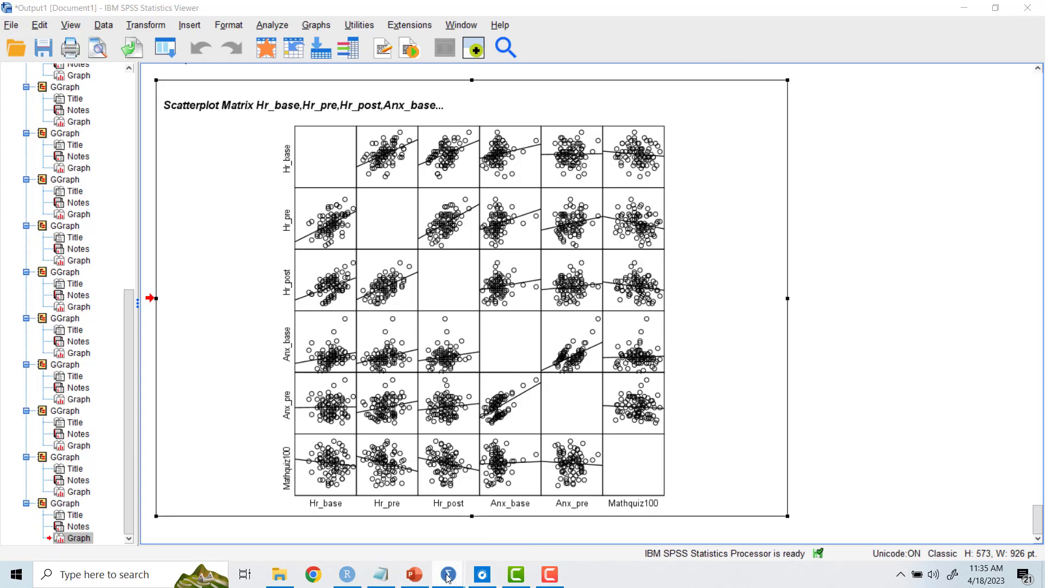
{"action": "left_click", "coordinate": [549, 575]}
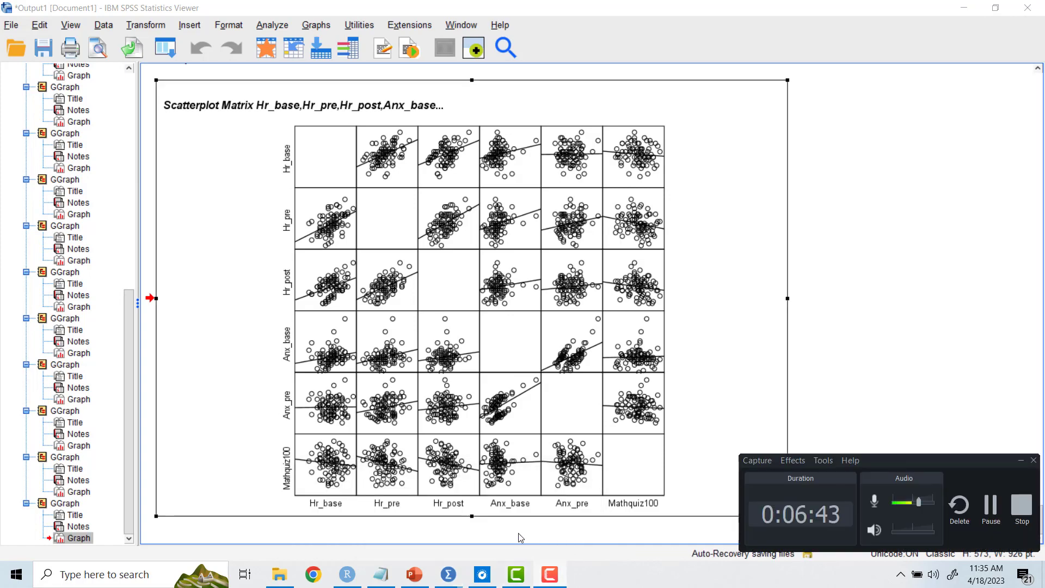